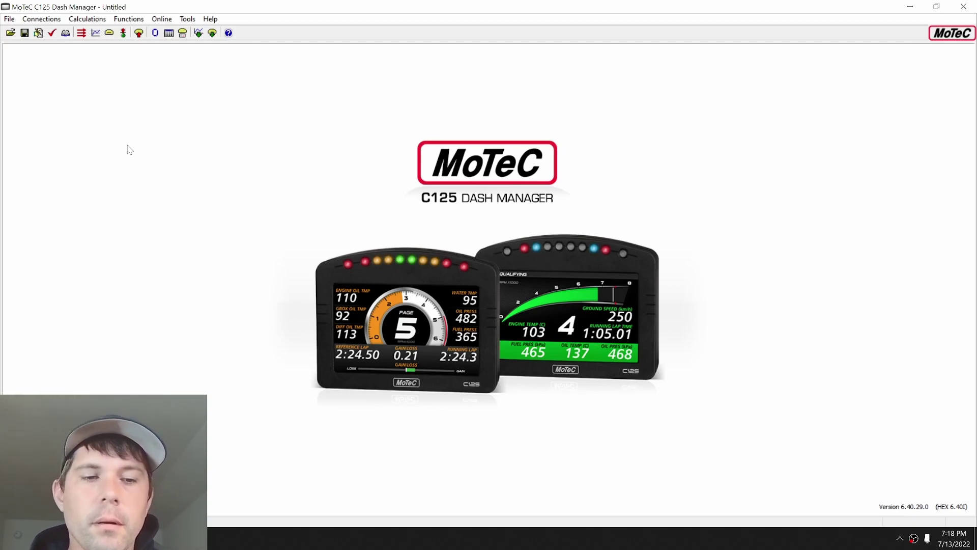
- In the CAN bus error count setup, enable CAN 1 receive, transmit and utilization channels
click(48, 20)
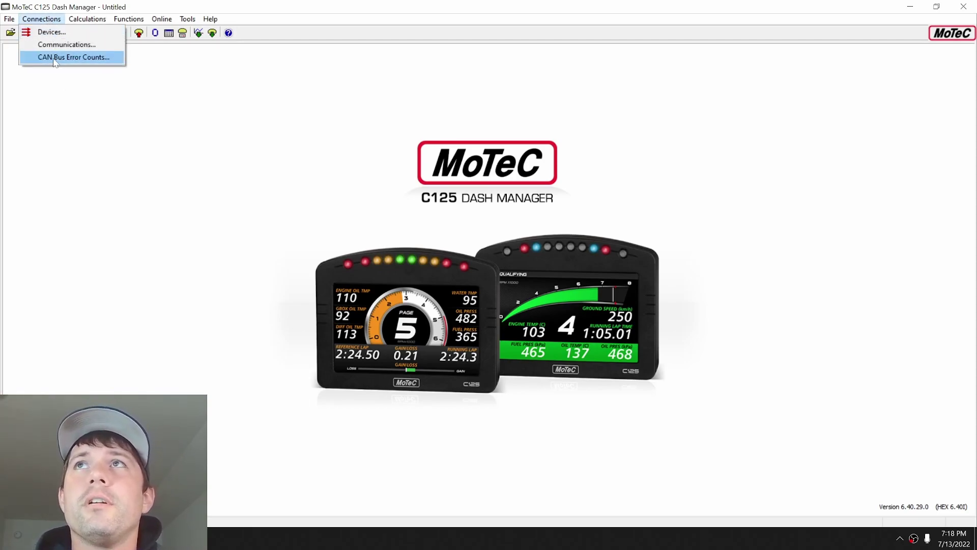
click(55, 58)
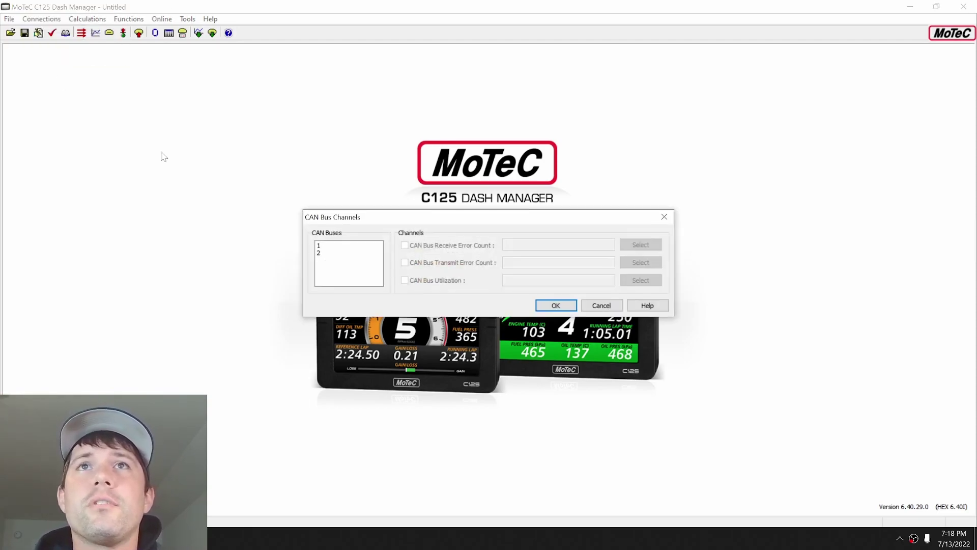
click(341, 253)
click(344, 245)
click(404, 245)
click(404, 263)
click(404, 280)
- Enable the same three channels for CAN 2, then discard the error count setup
click(329, 253)
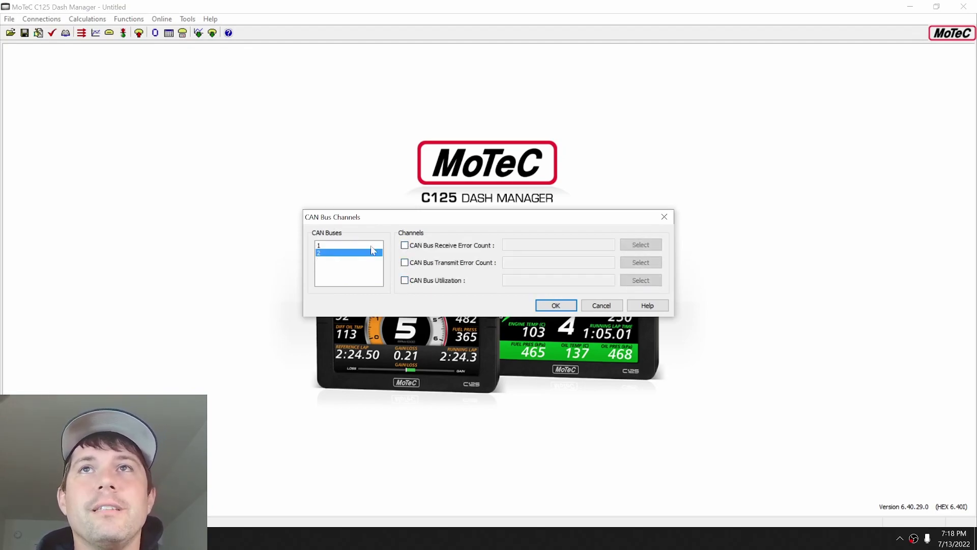
click(405, 245)
click(405, 262)
click(404, 281)
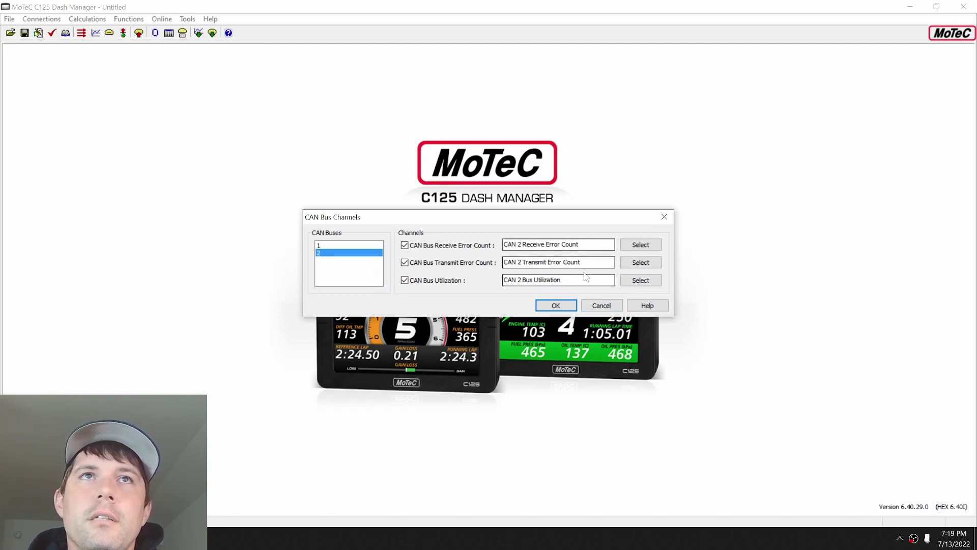
click(349, 246)
click(589, 307)
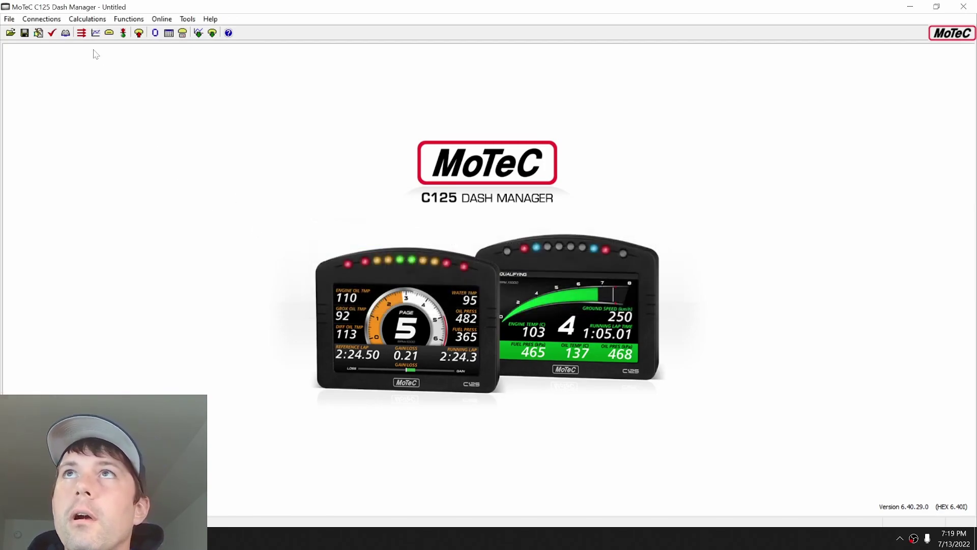
- Open Communications setup and compare the CAN 2 settings before returning to CAN 1
click(41, 19)
click(67, 45)
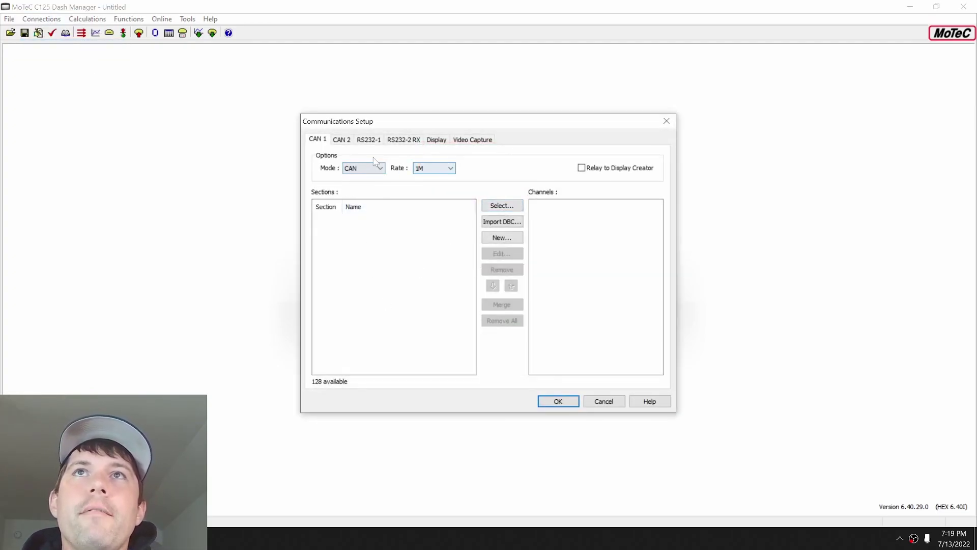
click(342, 141)
click(320, 140)
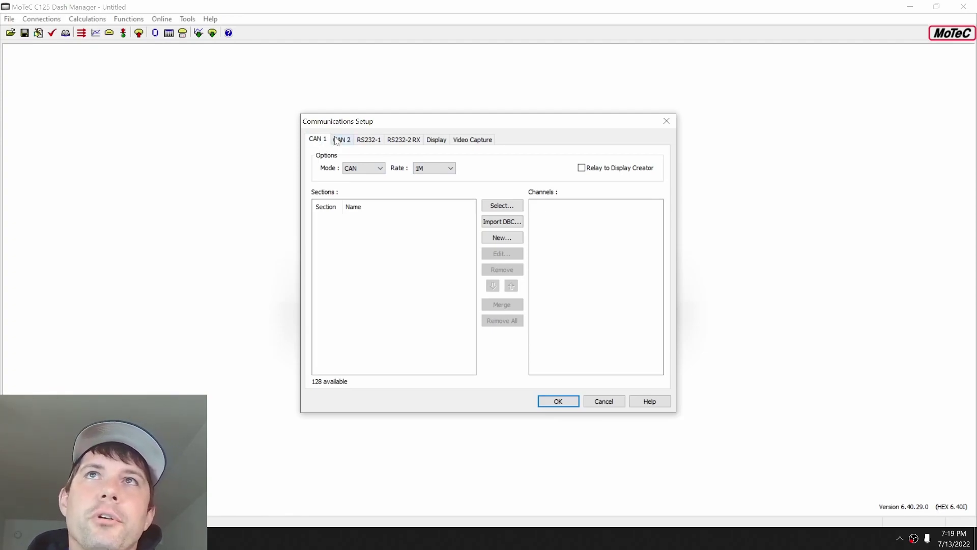
click(338, 141)
click(328, 141)
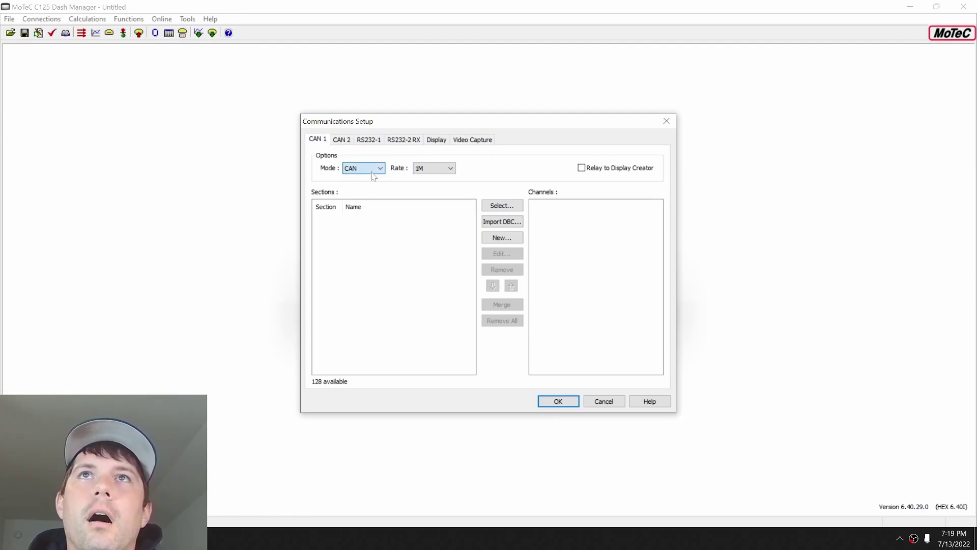
- Keep the CAN 1 mode as CAN and the bus rate at 1M
click(377, 170)
click(377, 170)
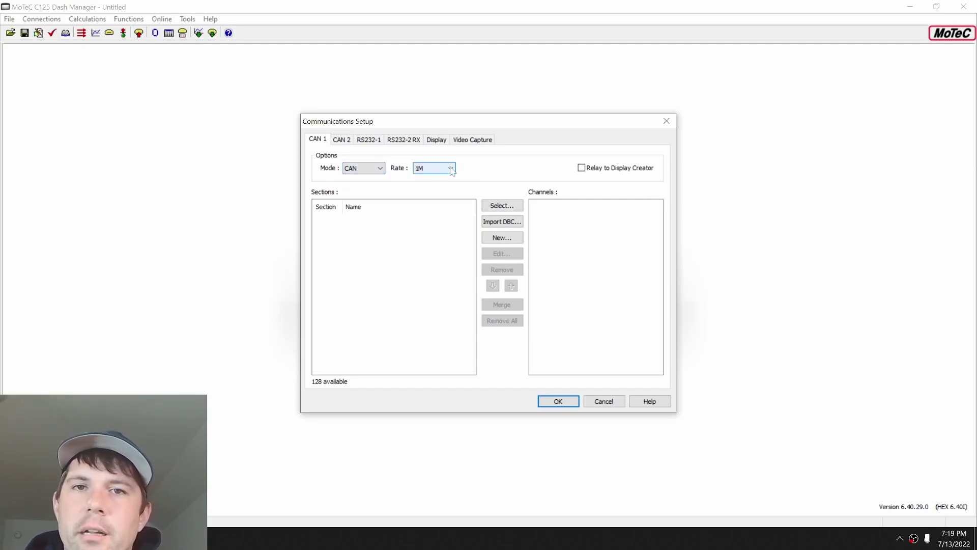
click(451, 169)
click(451, 170)
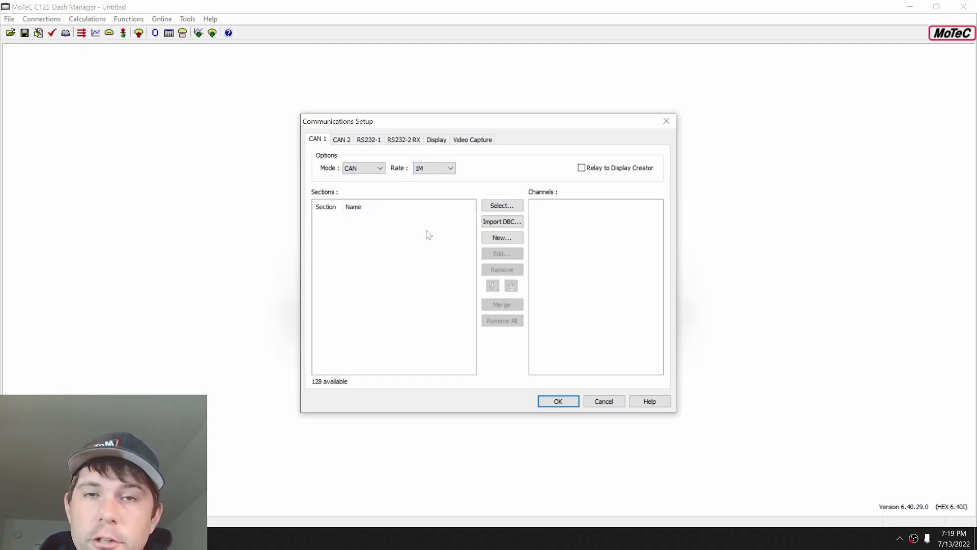
click(443, 173)
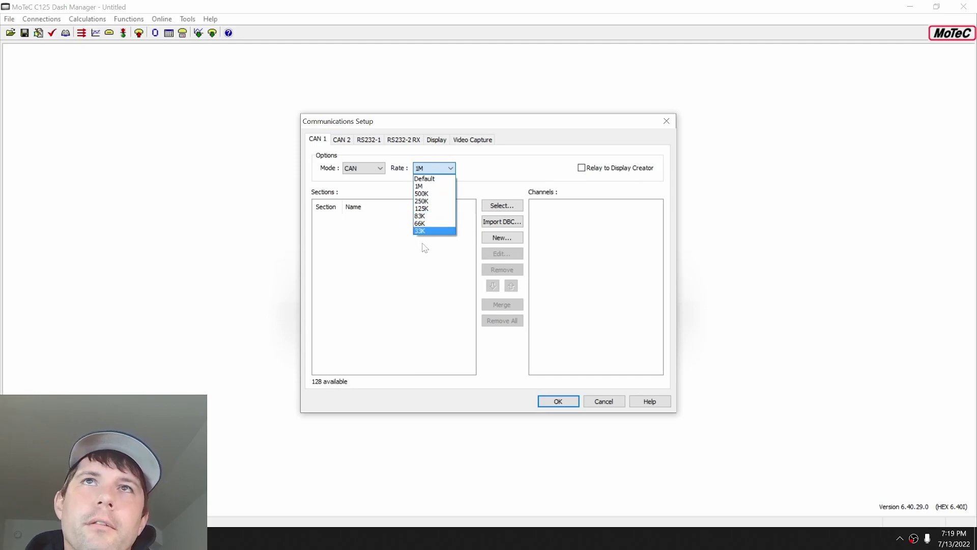
click(427, 188)
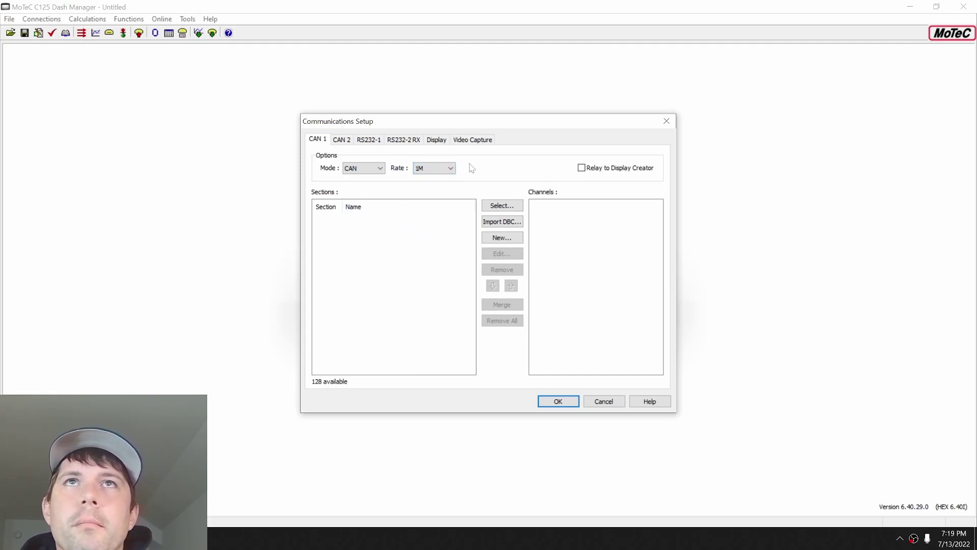
click(428, 168)
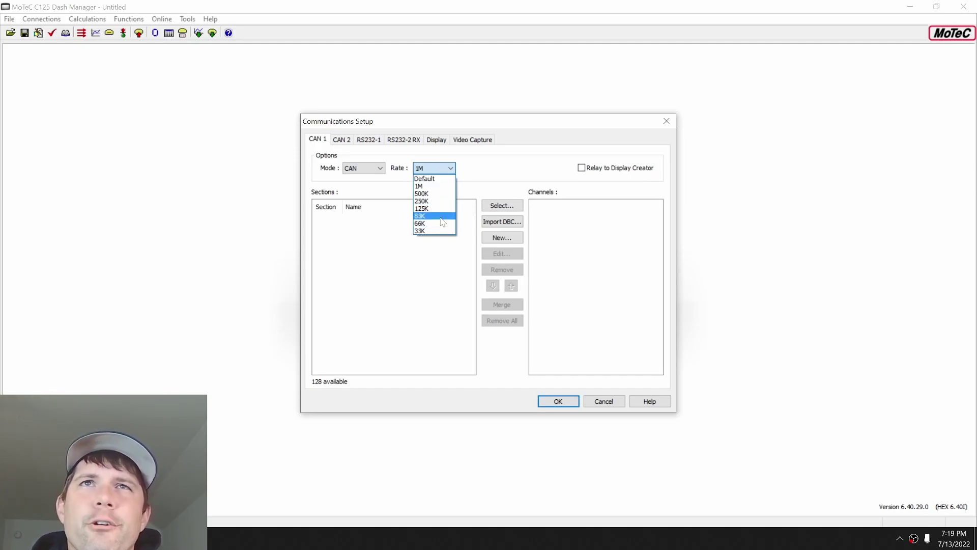
click(436, 167)
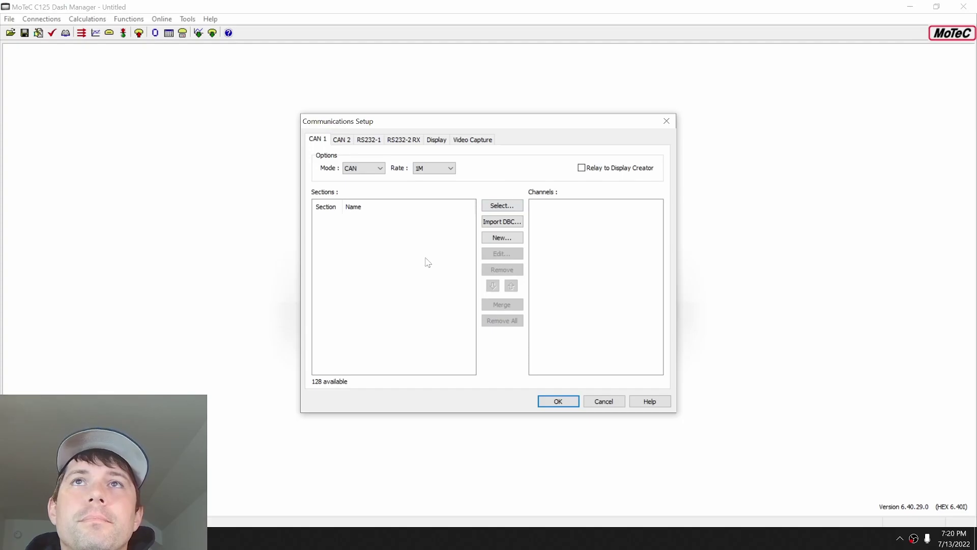
- Load the Link ECU CAN template from the saved setups list onto CAN 1
click(492, 209)
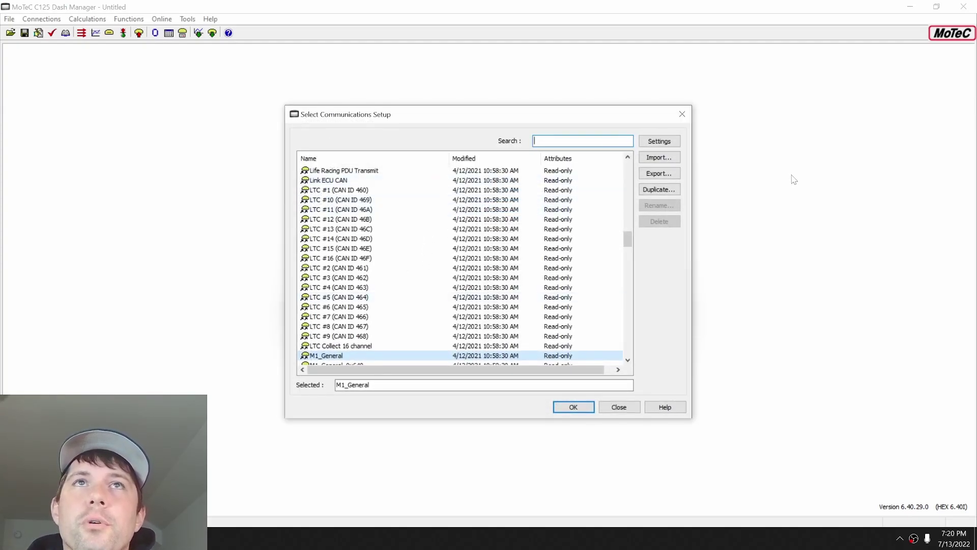
scroll(463, 291, down, 7)
scroll(462, 291, up, 5)
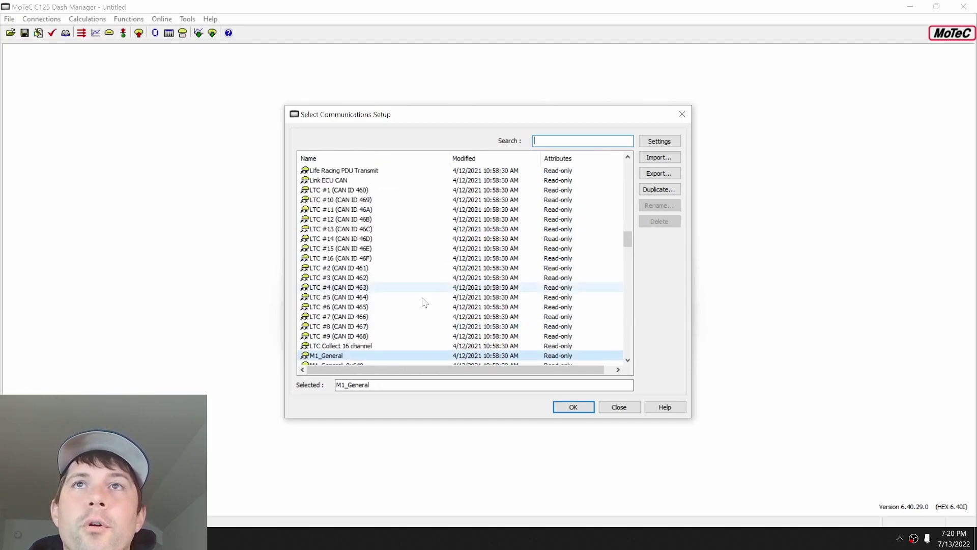
scroll(402, 275, down, 12)
scroll(458, 264, up, 15)
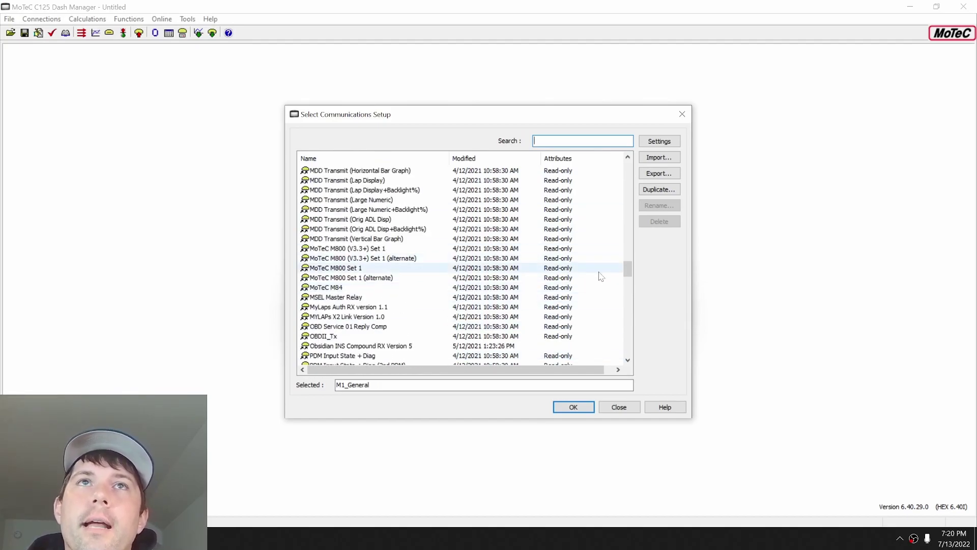
scroll(505, 245, up, 12)
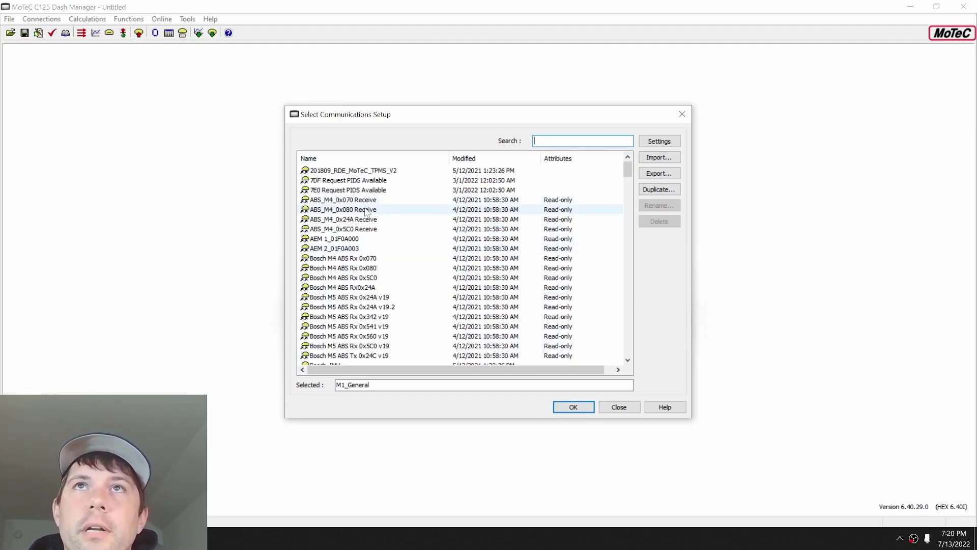
scroll(385, 232, down, 13)
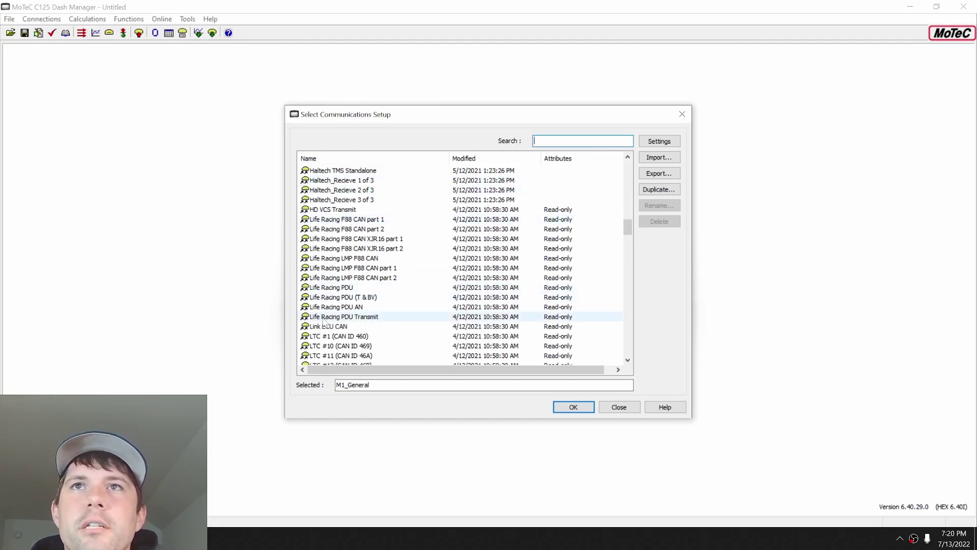
double_click(331, 327)
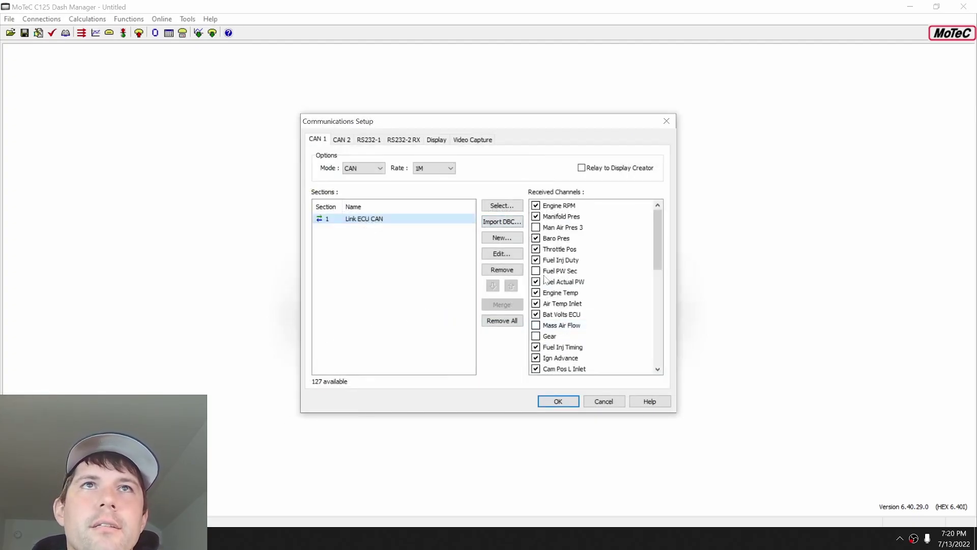
- Scroll through the Link ECU CAN received channels list
scroll(560, 273, down, 7)
scroll(587, 248, down, 2)
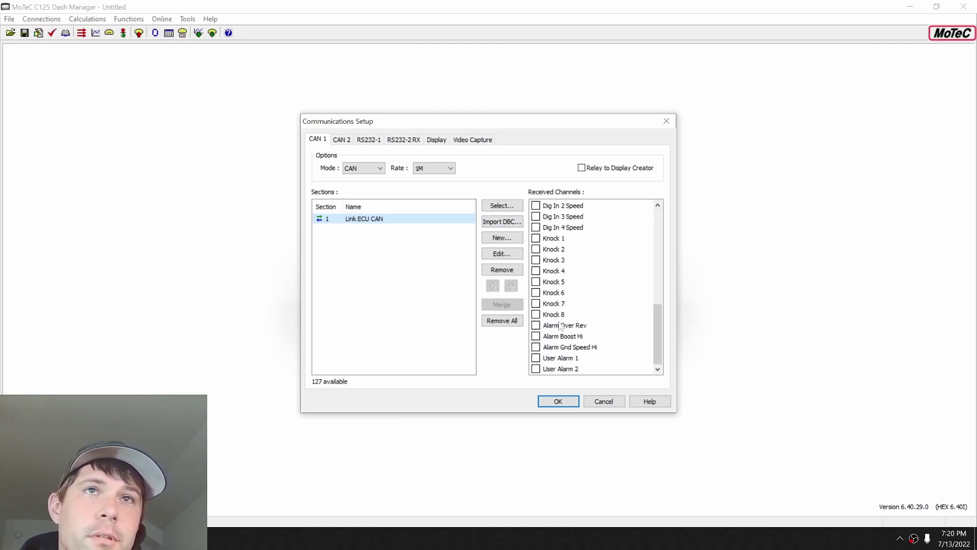
scroll(570, 358, up, 1)
scroll(570, 357, up, 5)
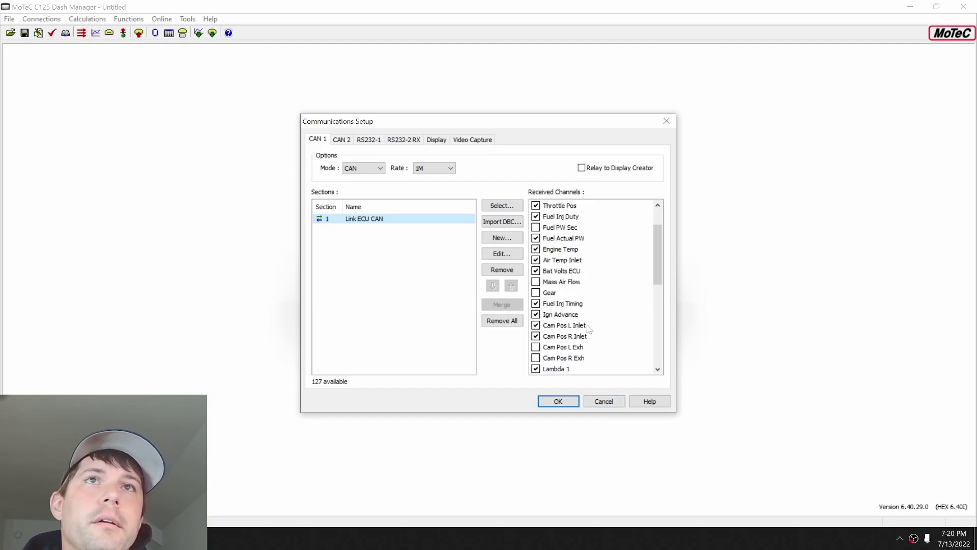
- Open the Link ECU CAN section's parameters, try Normal alignment, then restore Word Swap
click(502, 254)
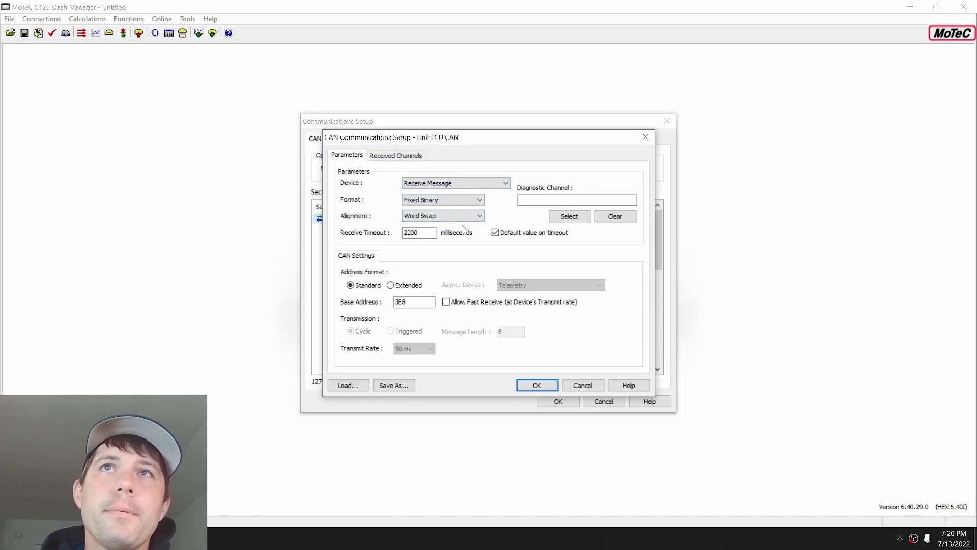
click(461, 218)
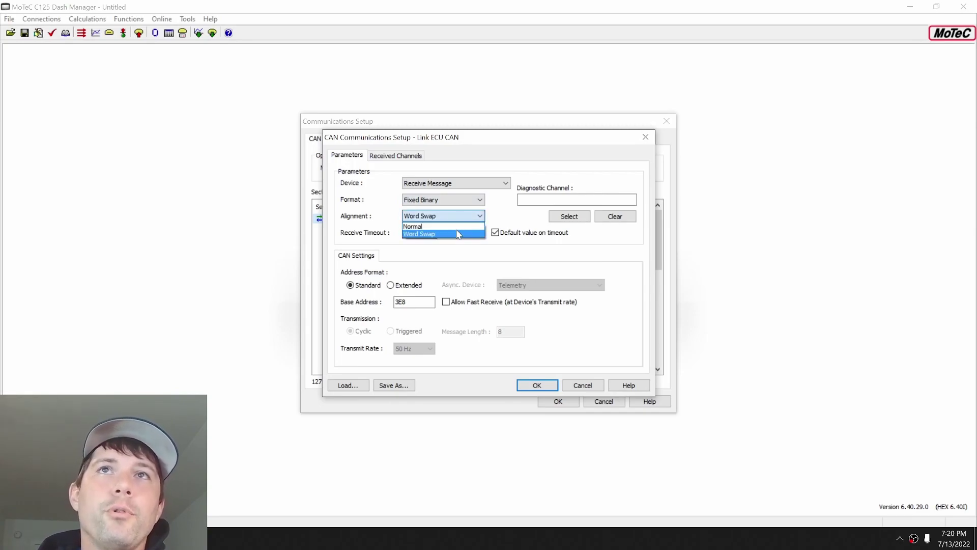
click(457, 226)
click(456, 218)
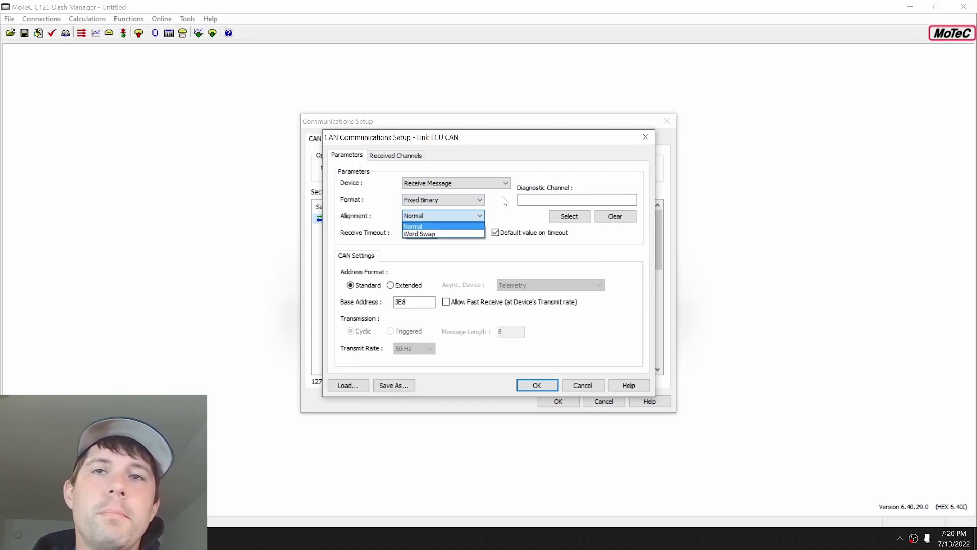
click(481, 233)
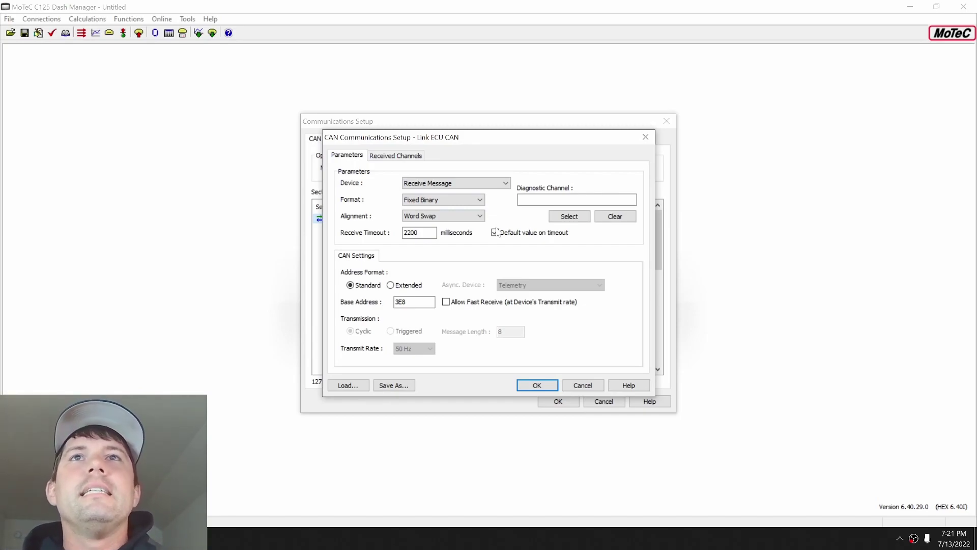
- Enable 'Default value on timeout' and select the 2200 ms Receive Timeout field
click(495, 232)
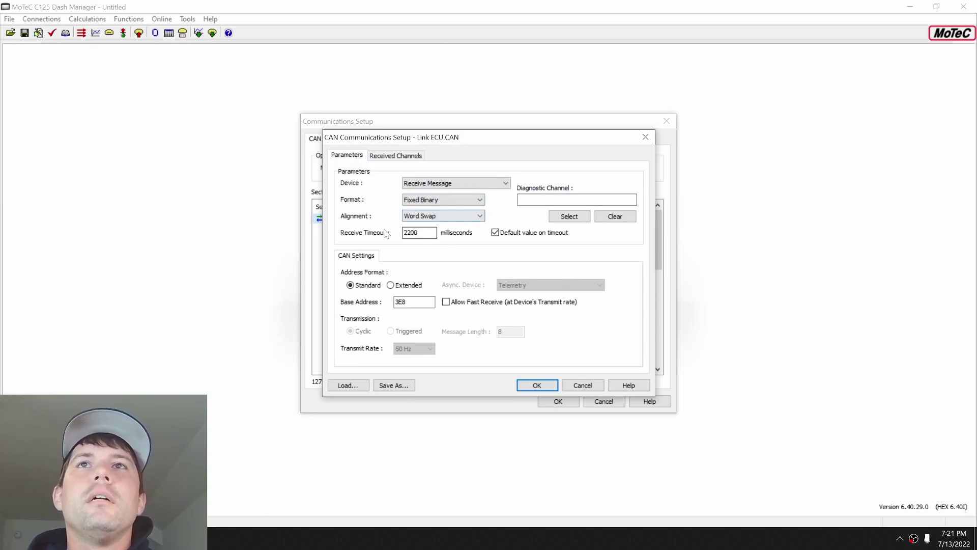
click(419, 233)
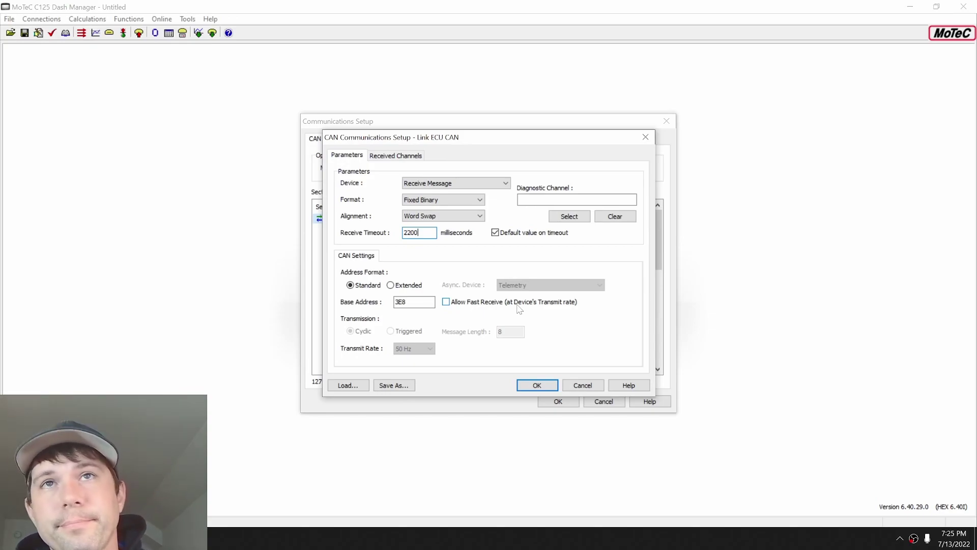
- In the Received Channels tab, select identifier row 1 (0000) in the Identifiers table
click(392, 156)
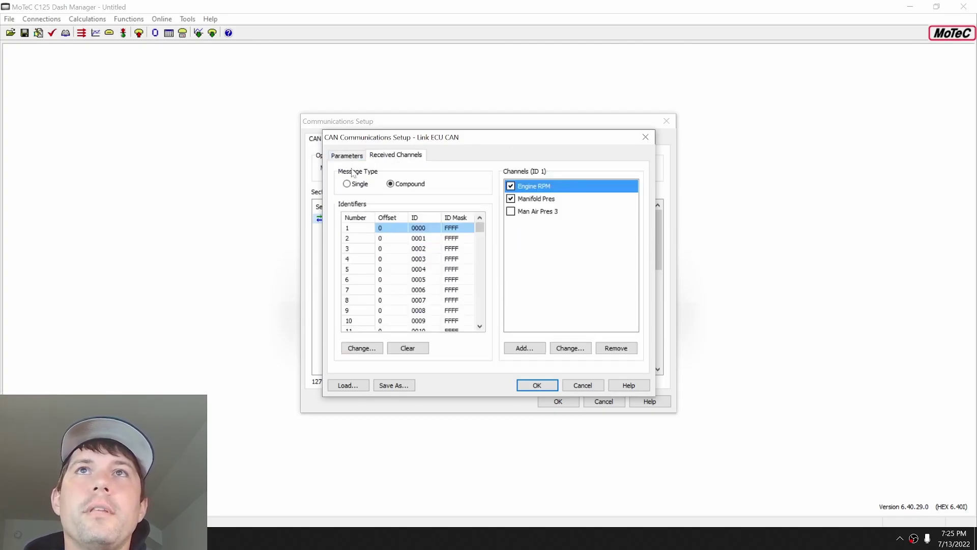
click(344, 156)
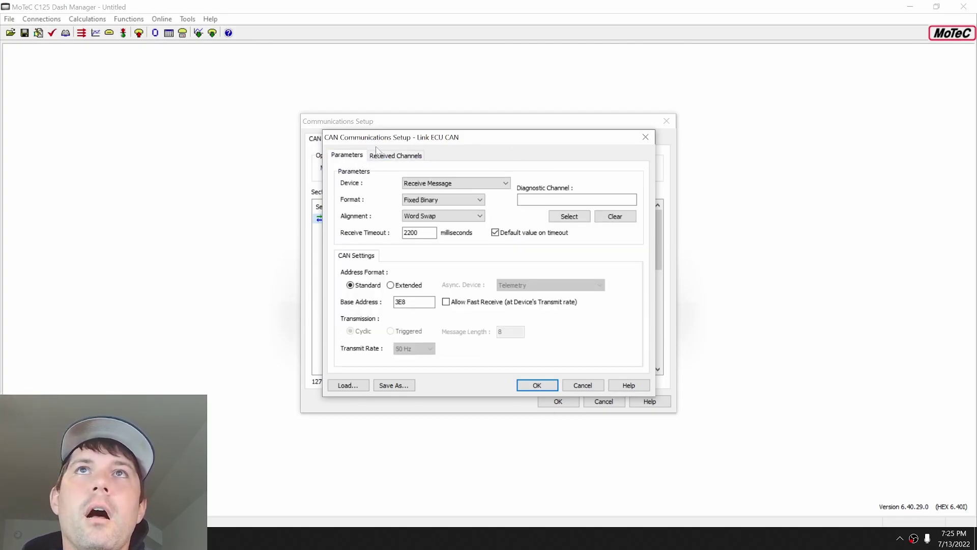
click(387, 155)
click(397, 229)
click(399, 249)
click(398, 229)
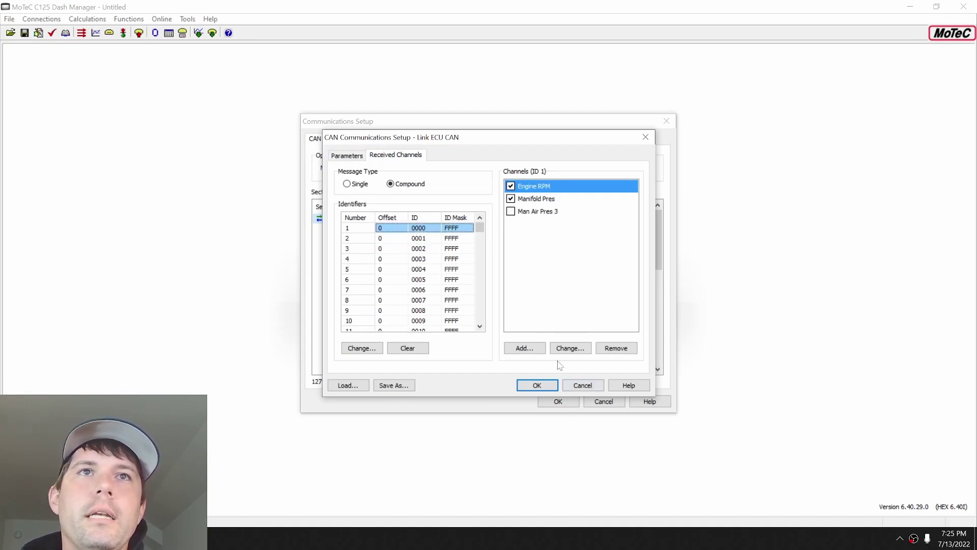
click(401, 227)
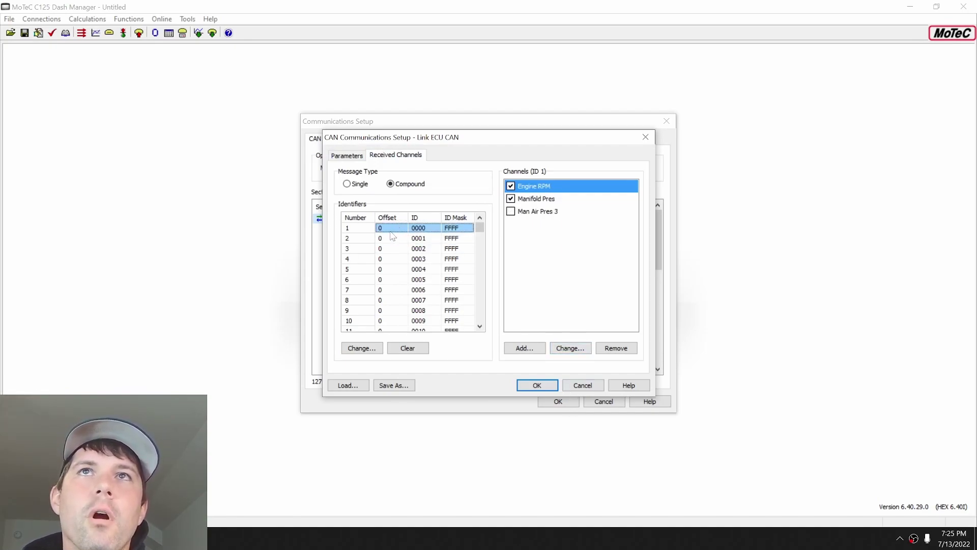
- Open identifier 1's details and review offset 0, identifier 0000 and mask FFFF
double_click(392, 230)
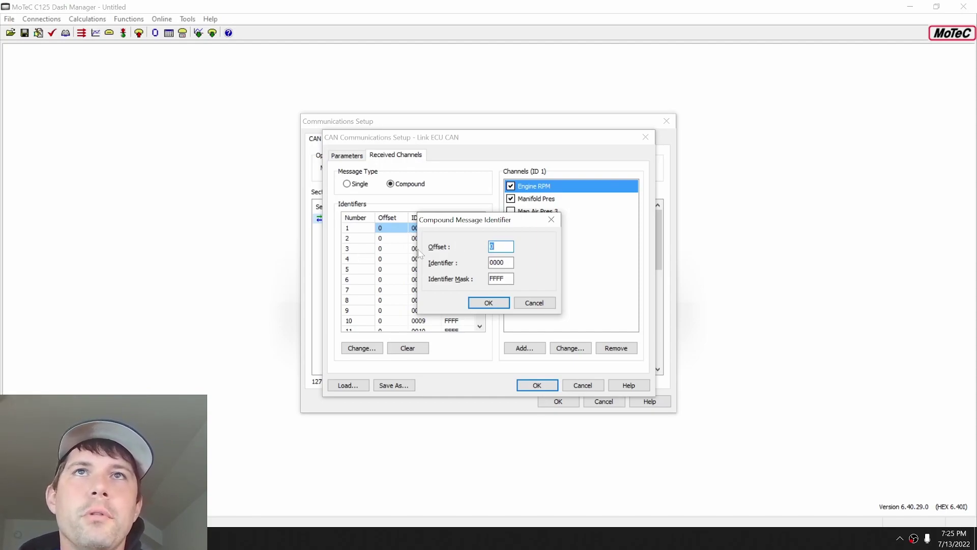
text(0)
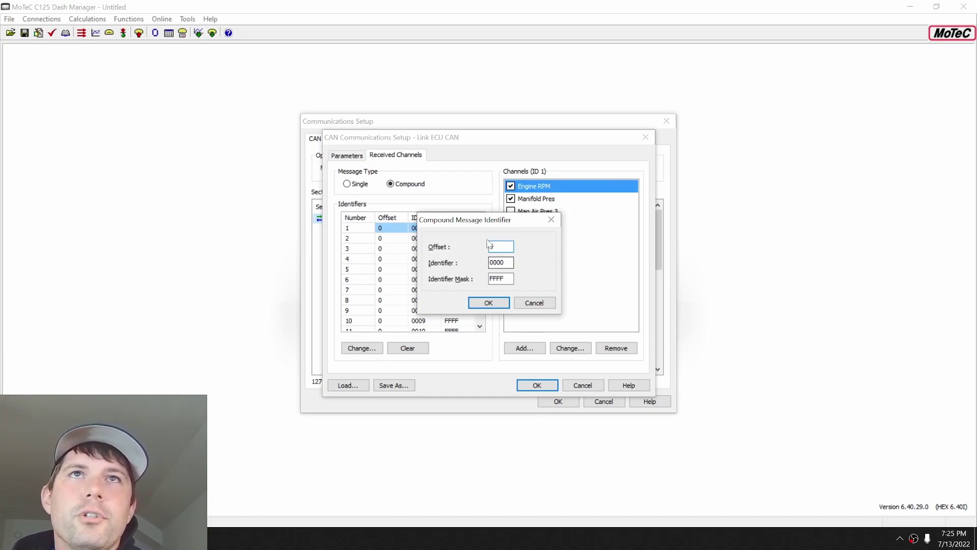
key(shift+Home)
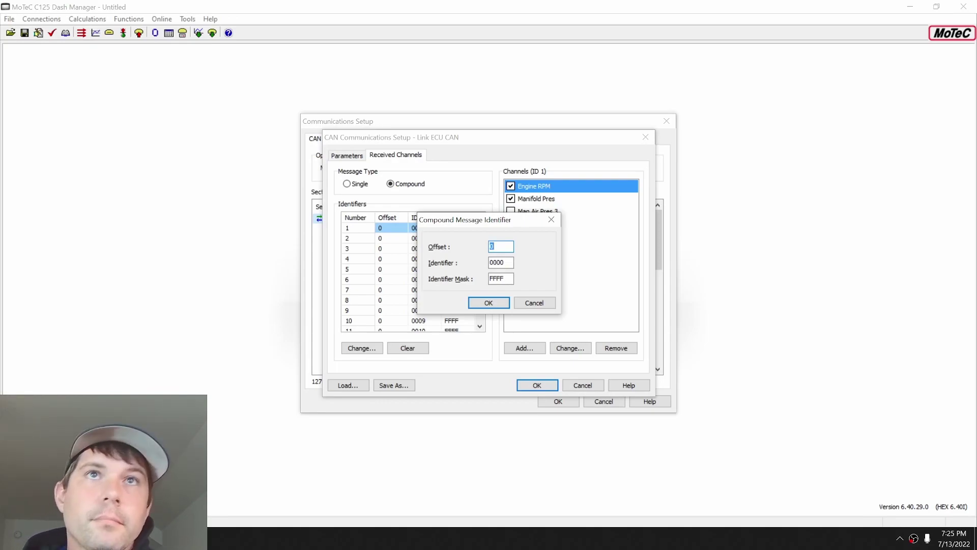
double_click(496, 262)
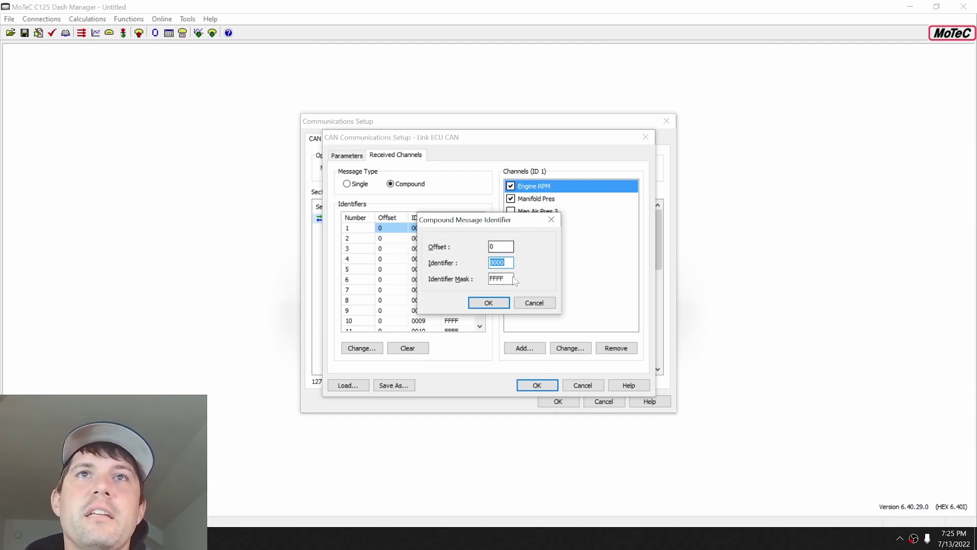
key(Tab)
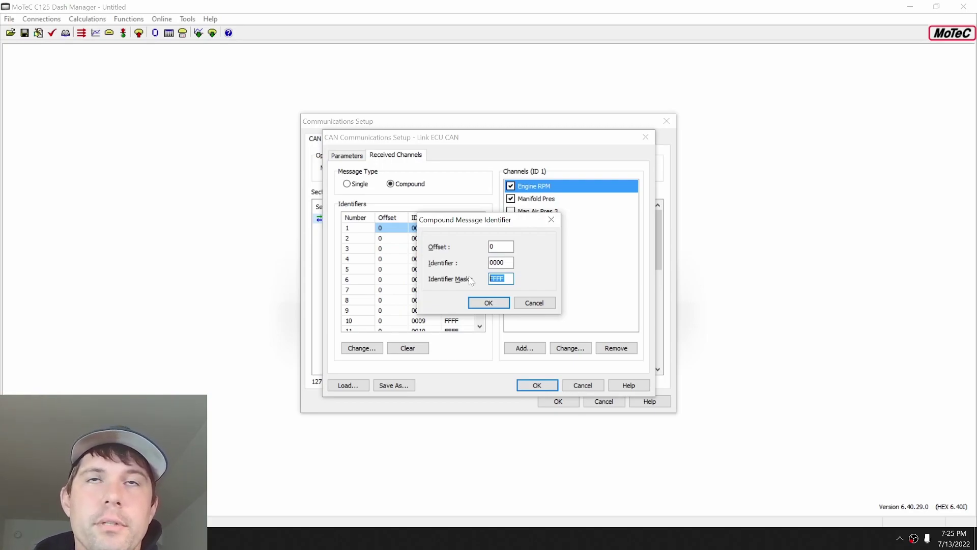
- Close the identifier dialog, open Engine RPM settings, try default value -1, then cancel
click(479, 308)
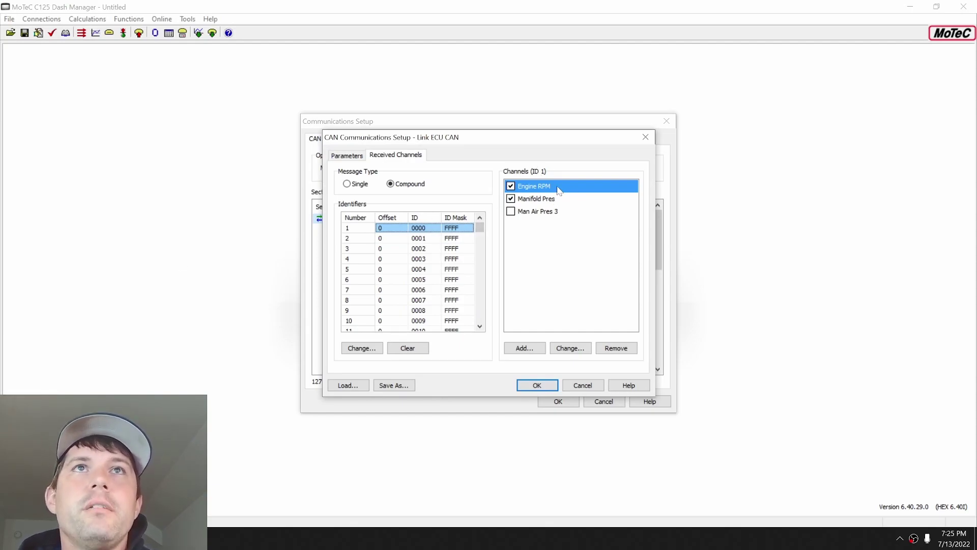
click(570, 348)
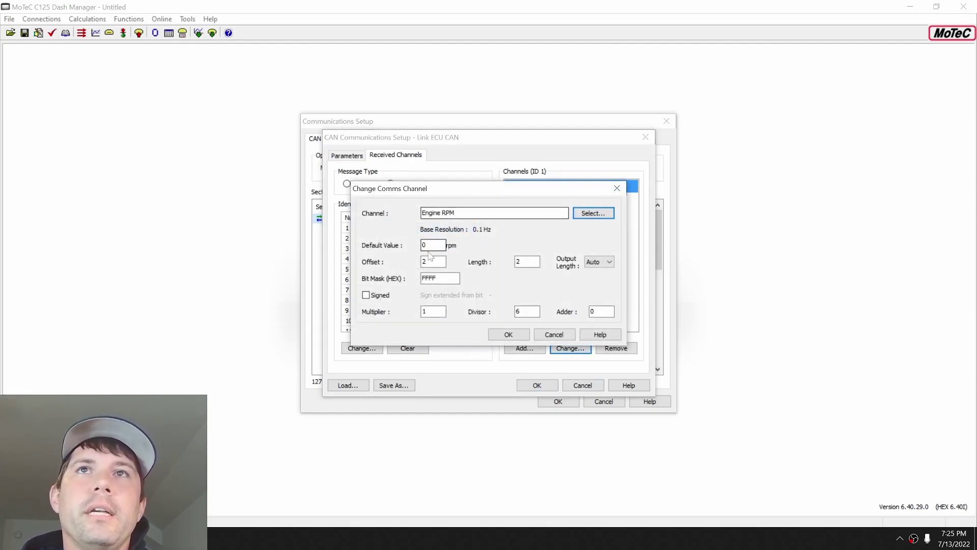
click(432, 262)
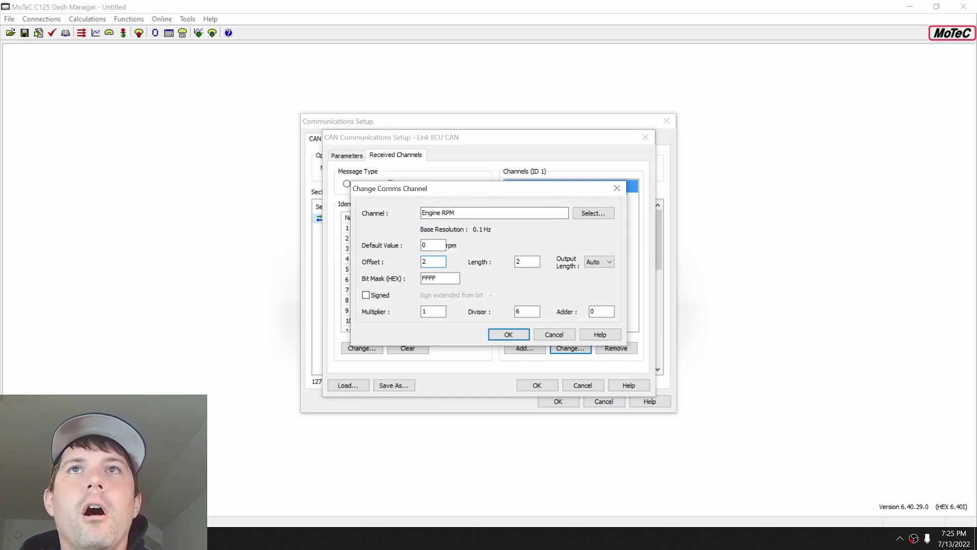
click(432, 245)
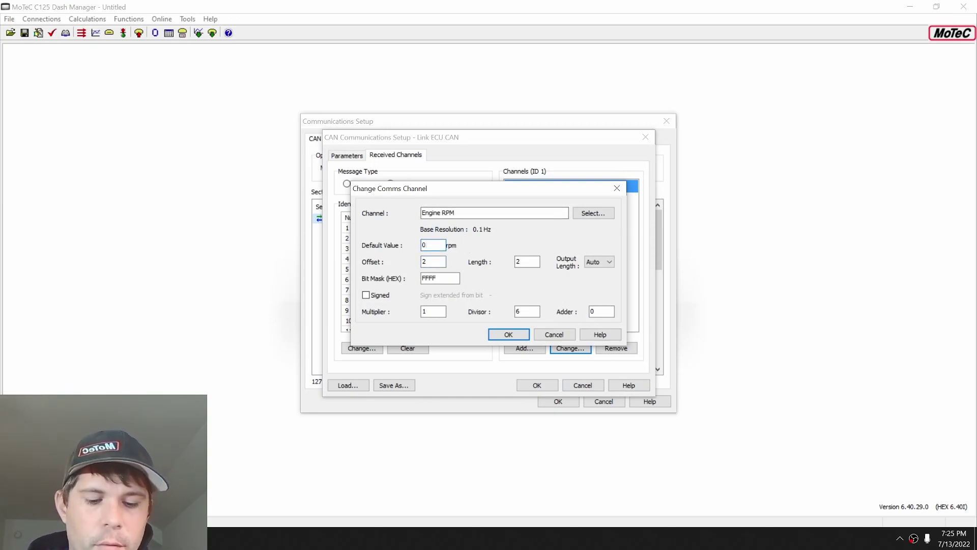
key(BackSpace)
text(-1)
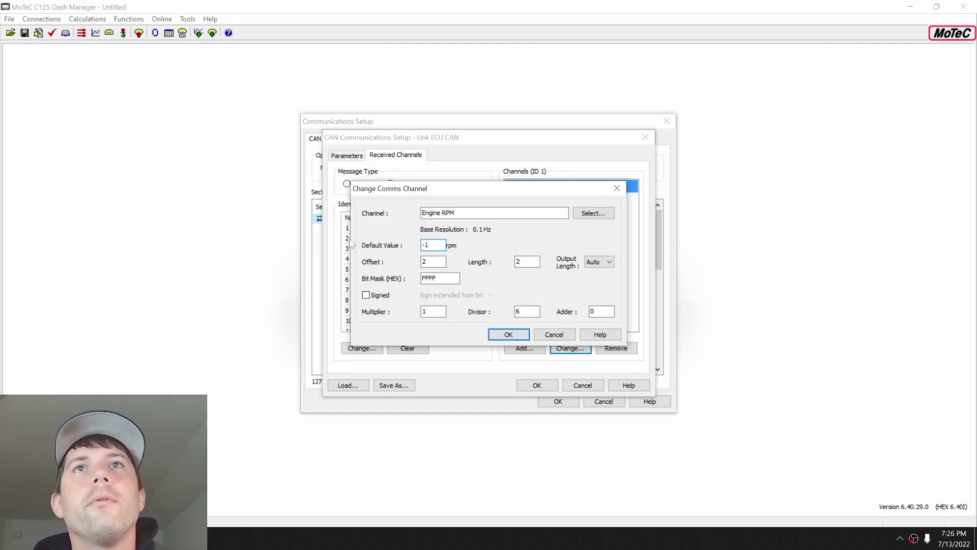
click(427, 262)
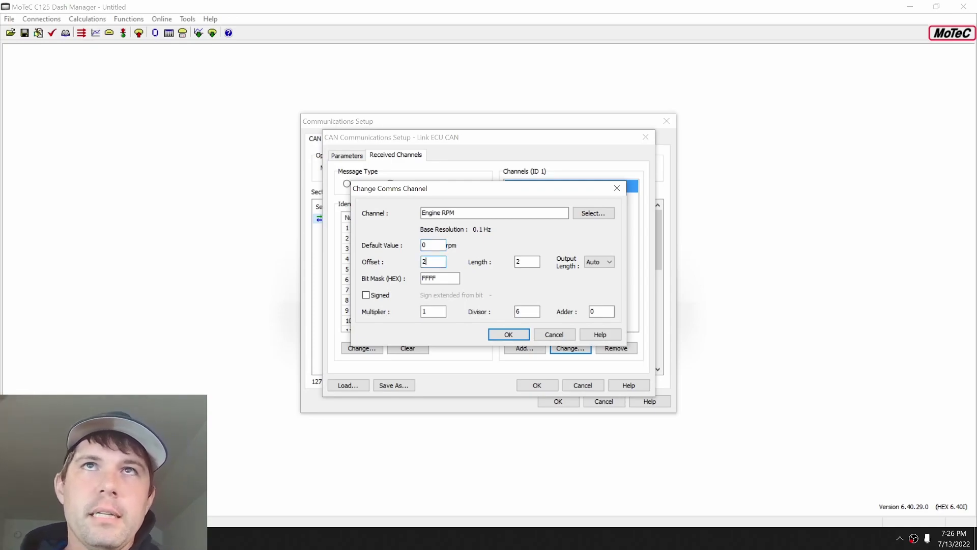
click(554, 334)
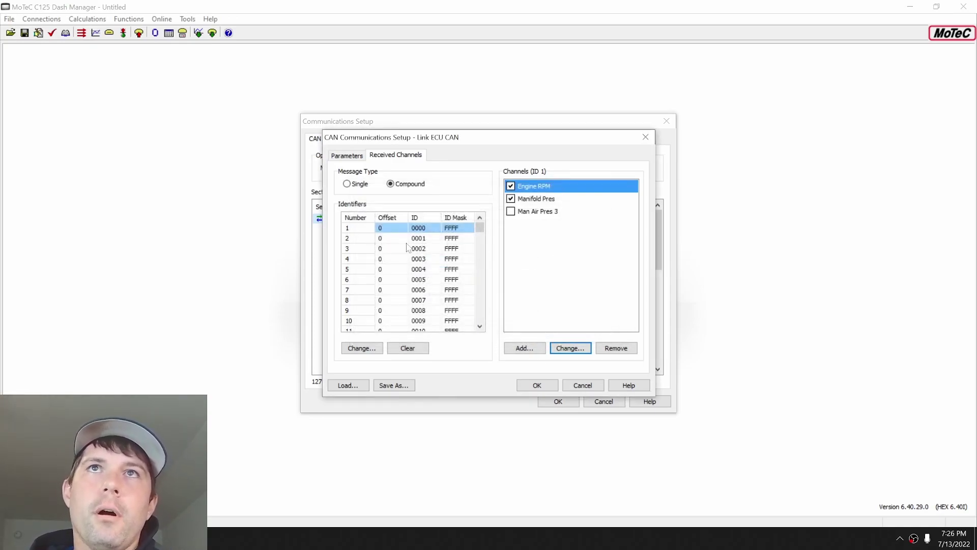
- Reopen Engine RPM settings, keep output length Auto, and select the FFFF bit mask
click(579, 350)
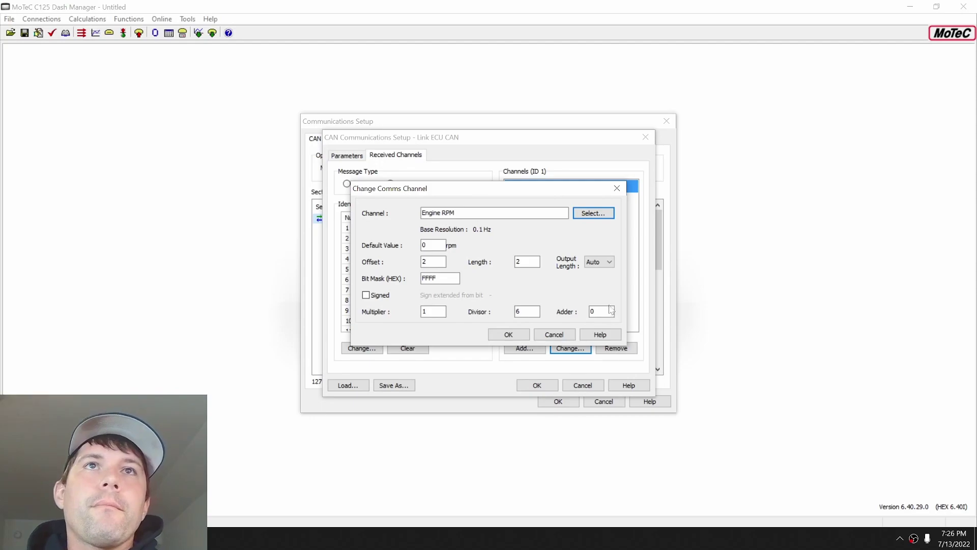
click(594, 261)
click(593, 261)
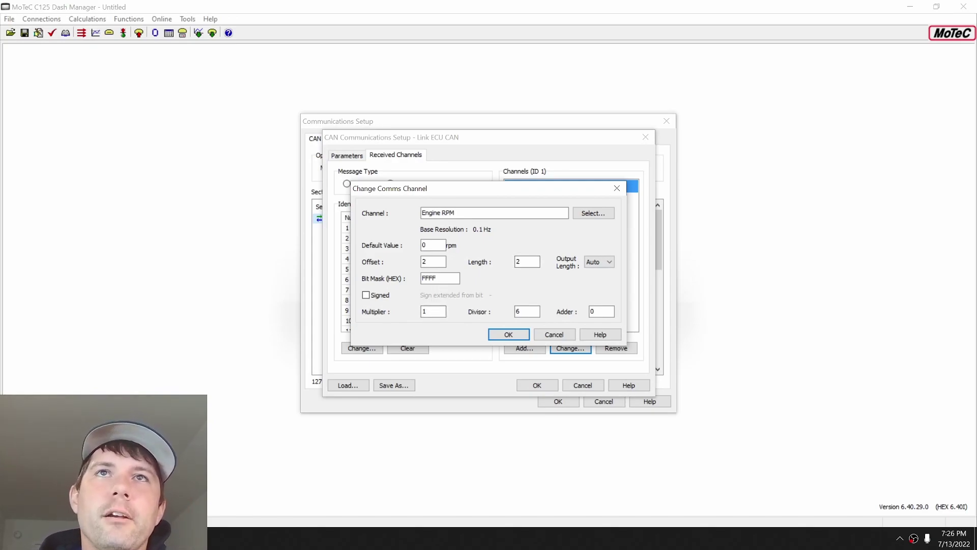
click(448, 278)
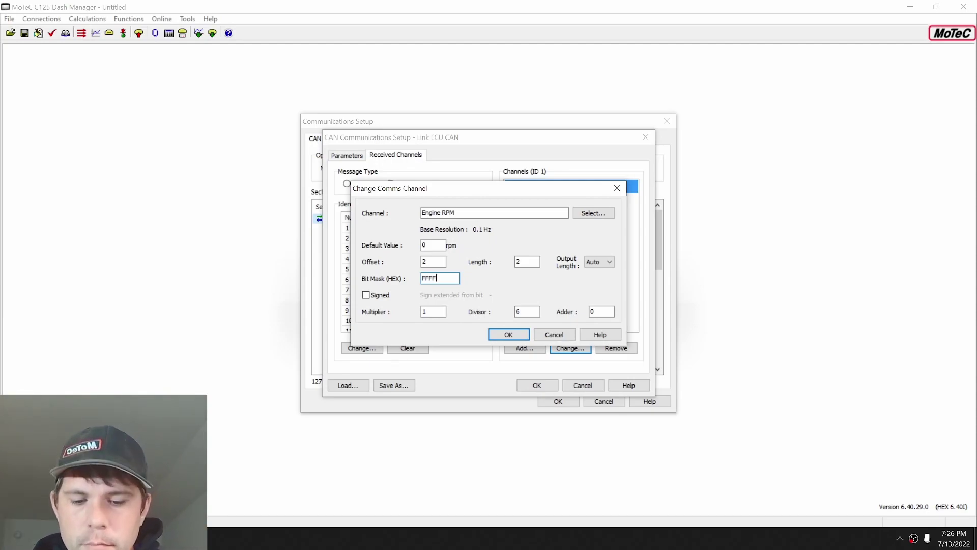
- Try bit mask FFFE, a 1-bit right shift and a signed value, reverting the shift and sign
key(BackSpace)
text(E)
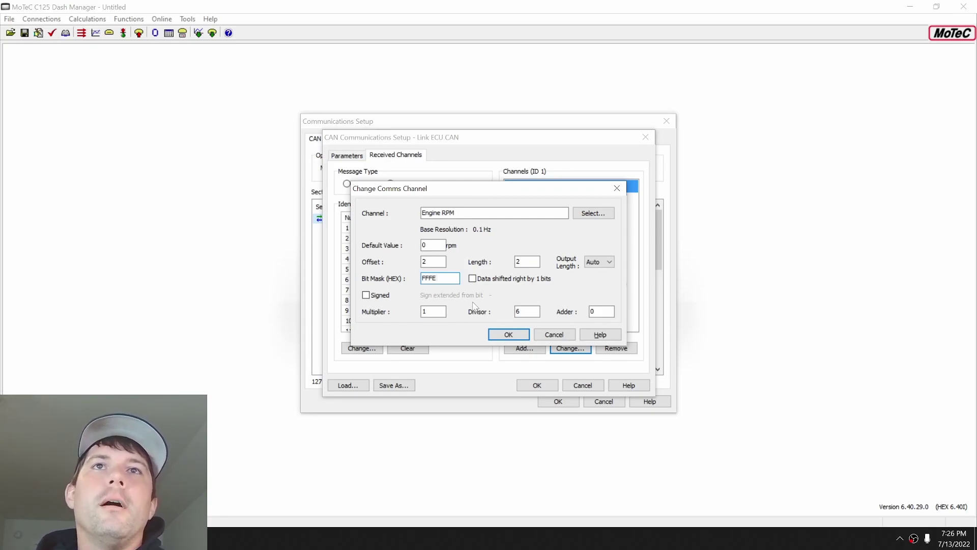
click(472, 281)
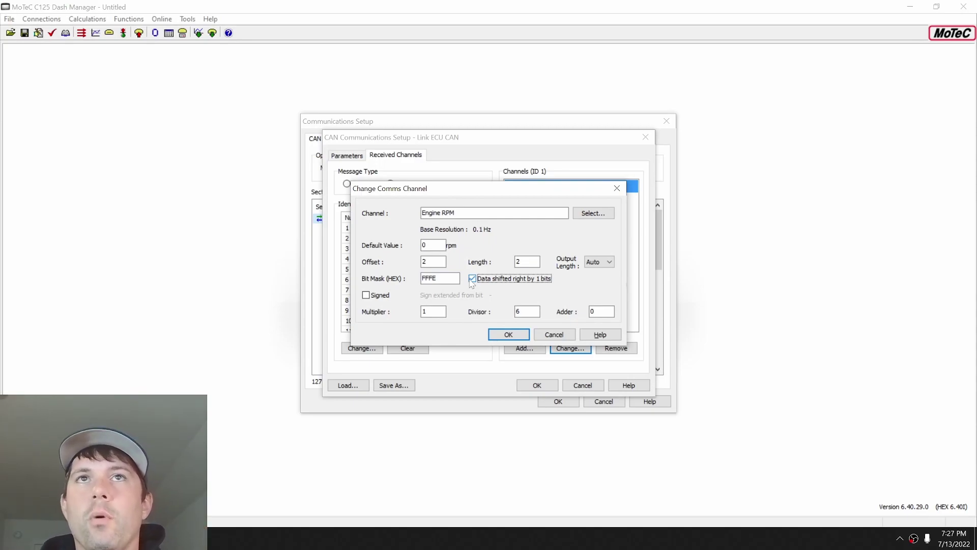
click(472, 279)
click(378, 296)
click(377, 296)
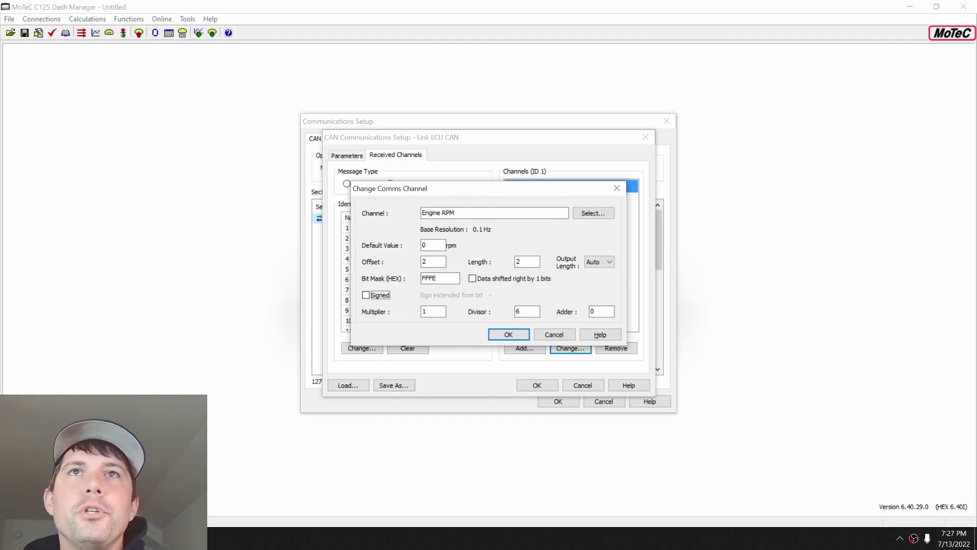
- Edit the bit mask text to remove the trailing E
drag(425, 277, 436, 277)
key(End)
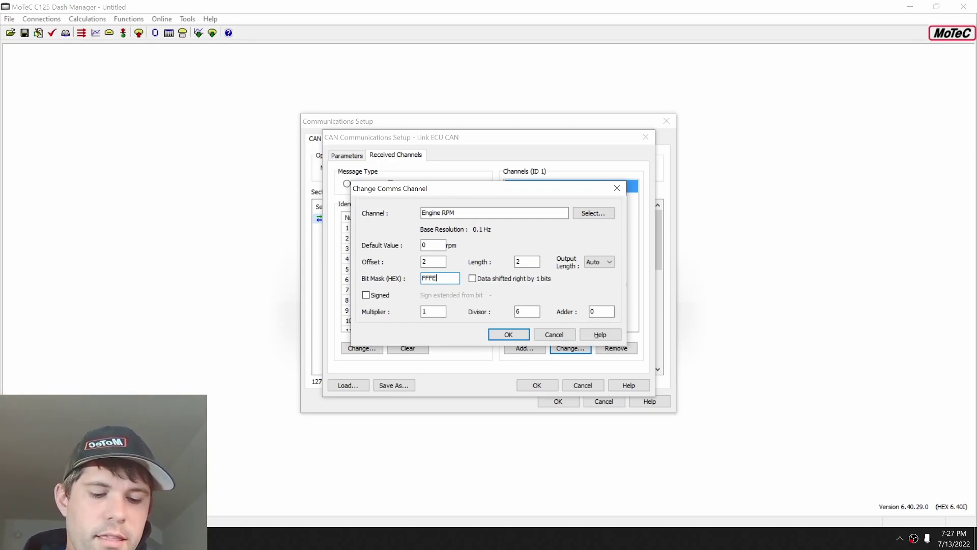
key(BackSpace)
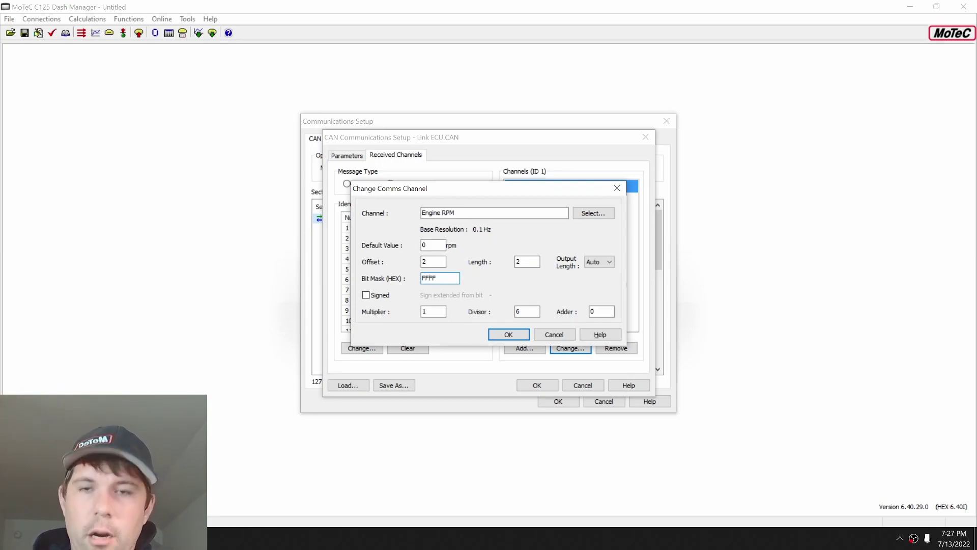
key(shift+Left)
key(shift+Left)
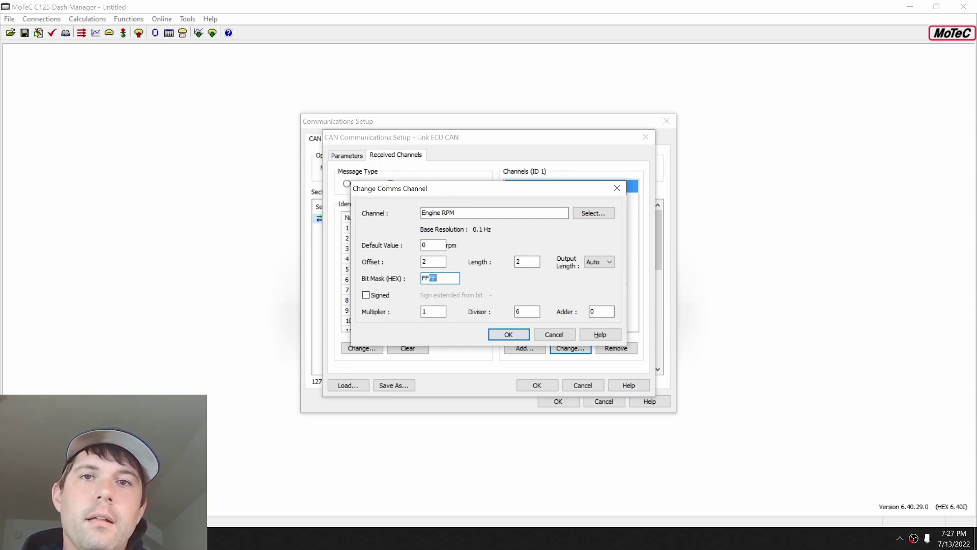
key(shift+Left)
key(shift+Left)
key(shift+Left)
key(shift+Left)
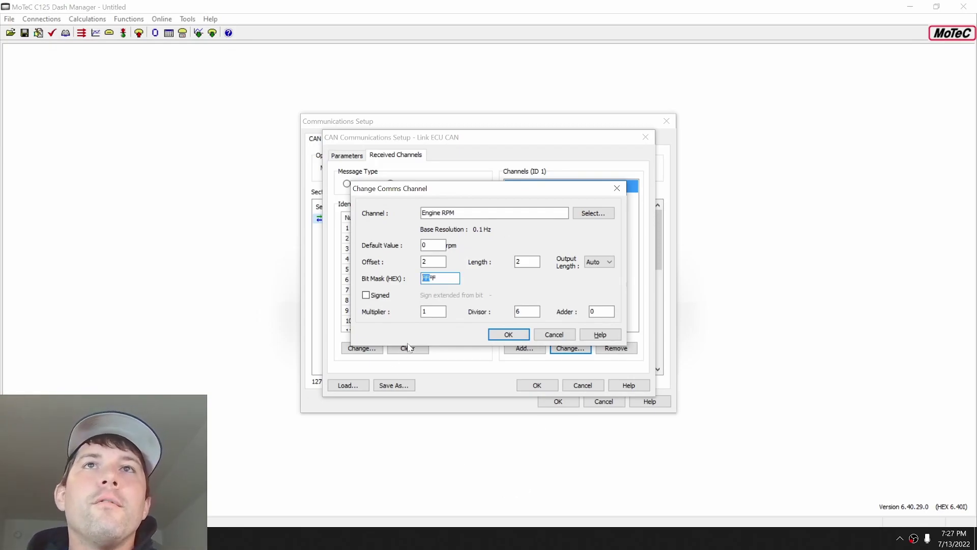
click(427, 311)
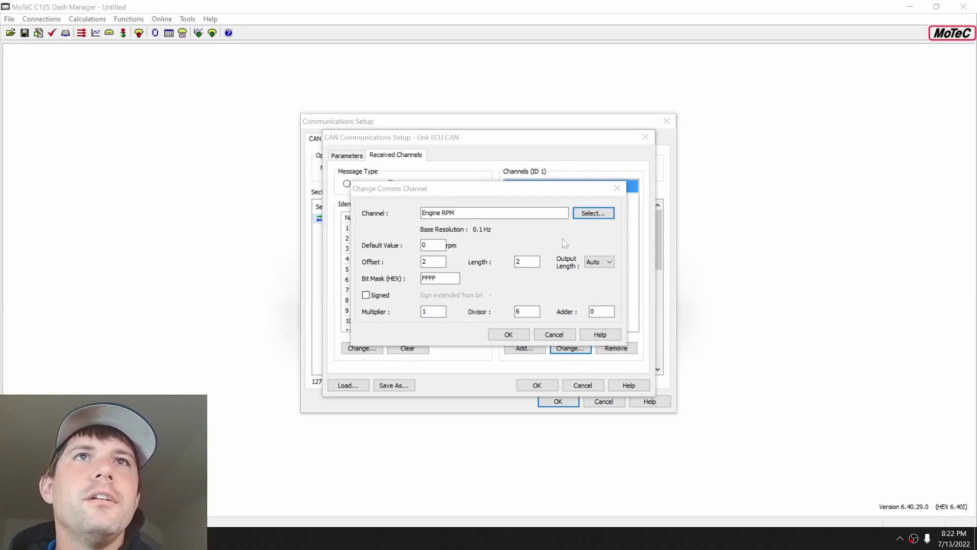
click(611, 266)
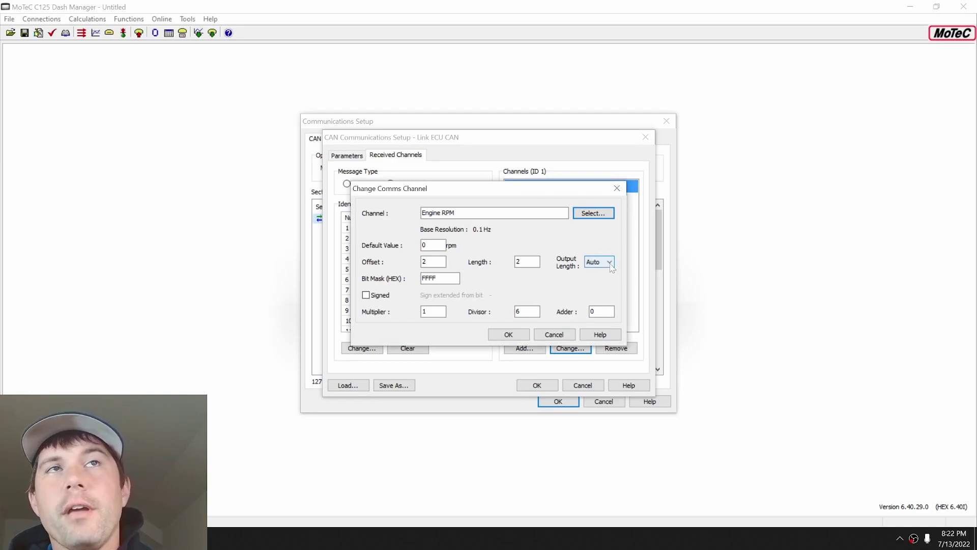
click(610, 266)
click(608, 262)
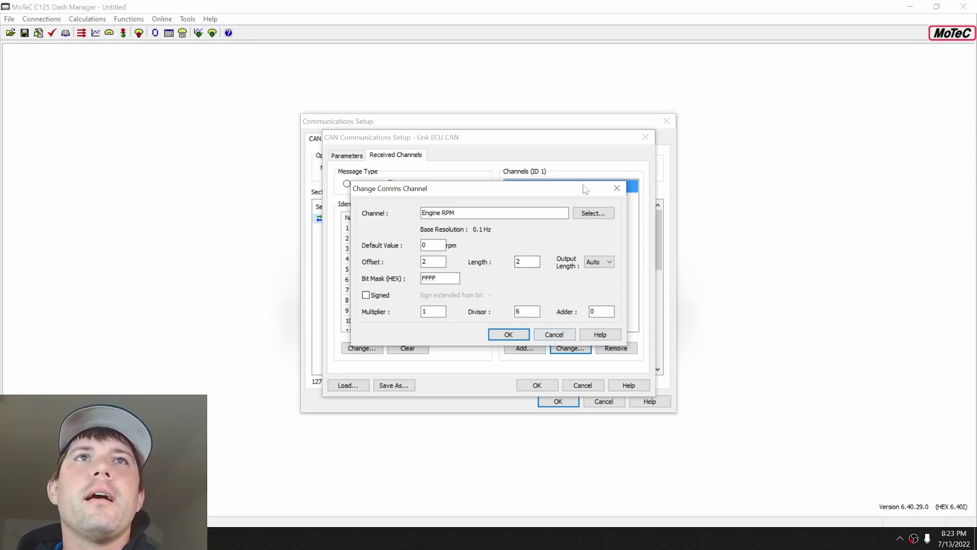
- Create a custom channel 'New Channel' with Speed data type and 6 decimal places
click(594, 213)
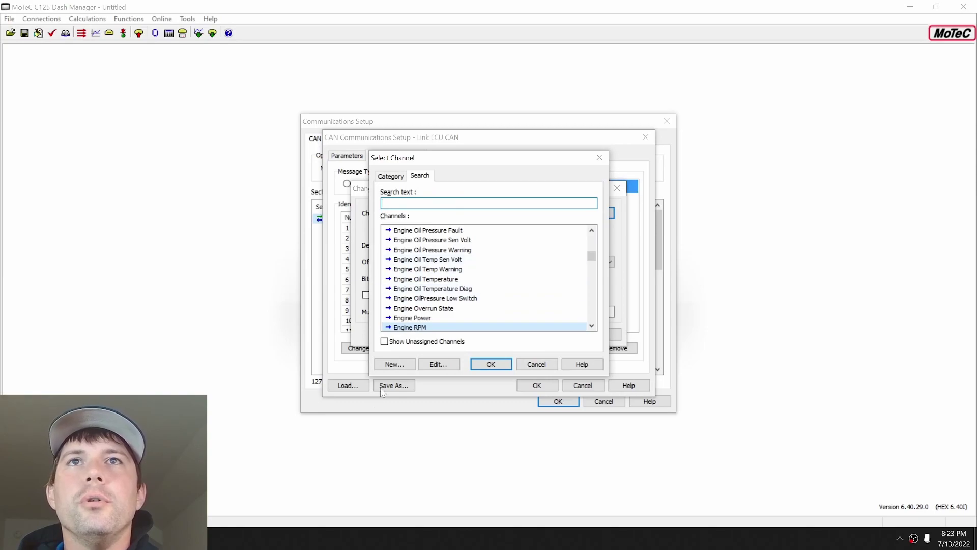
click(393, 364)
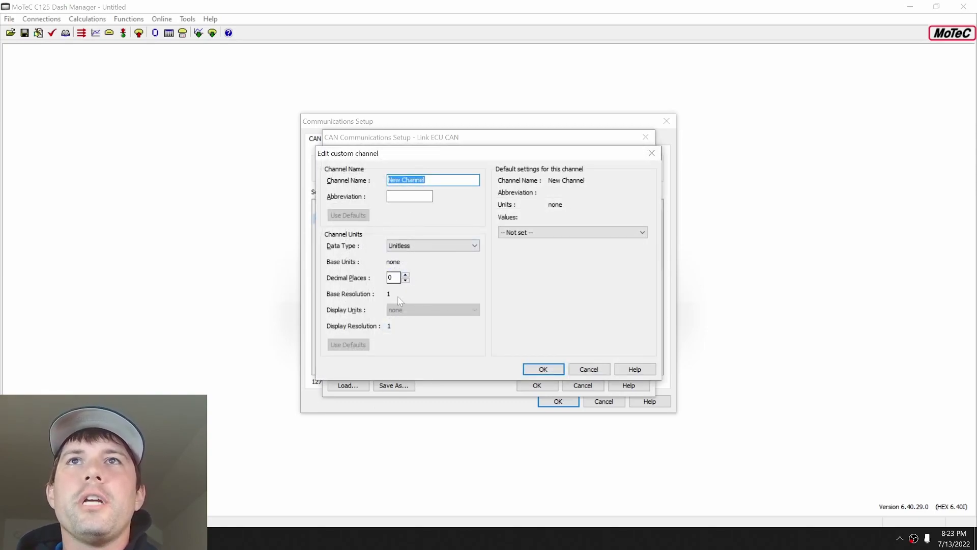
click(439, 247)
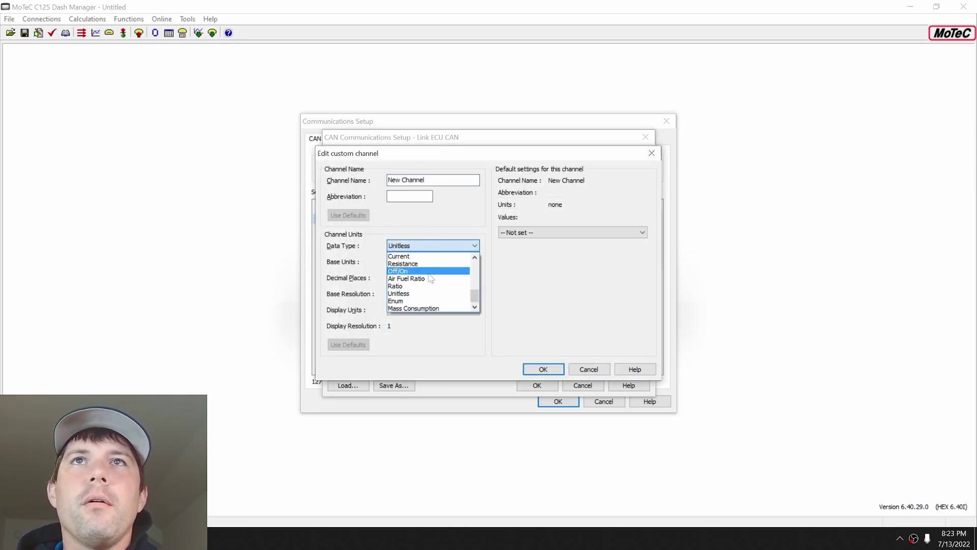
scroll(431, 278, up, 3)
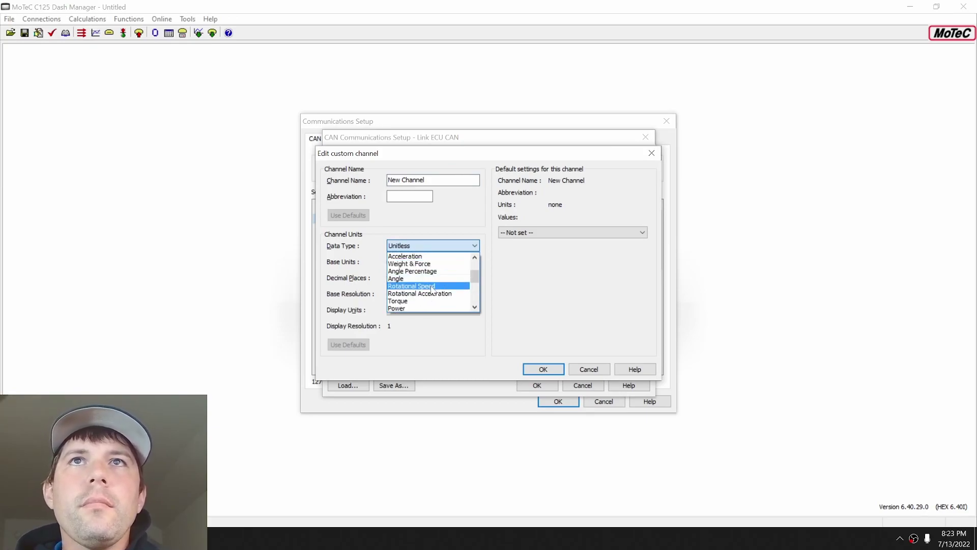
scroll(431, 289, up, 3)
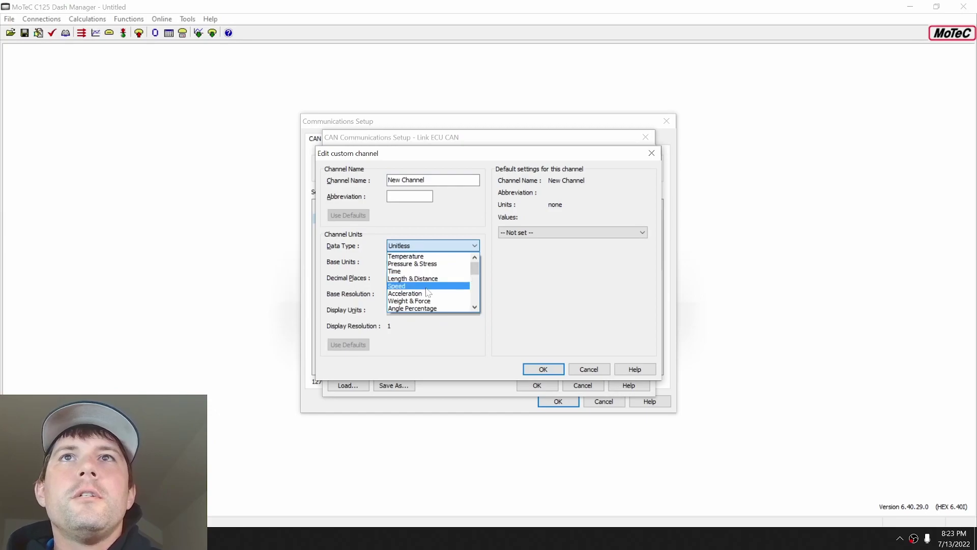
click(410, 285)
click(406, 275)
click(405, 275)
click(406, 275)
click(406, 274)
click(405, 275)
click(405, 275)
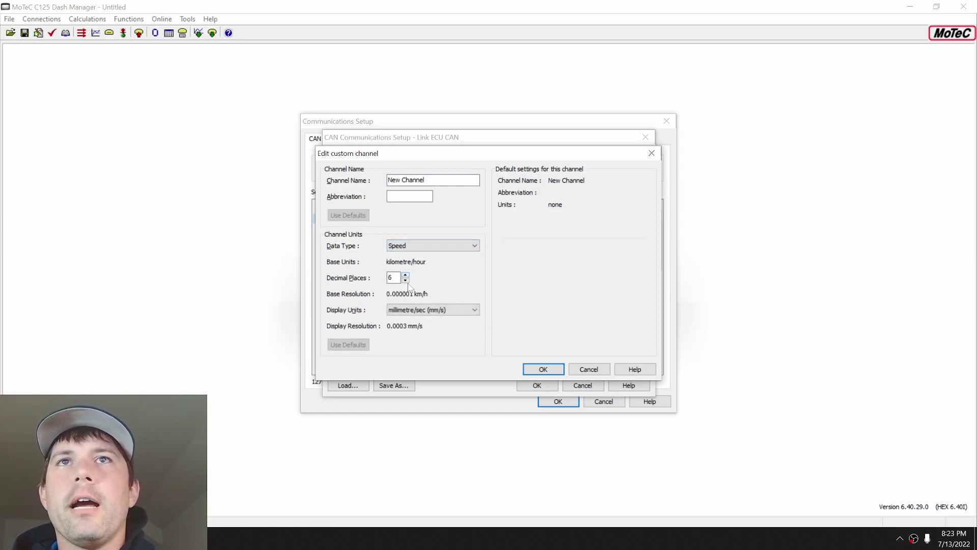
click(543, 370)
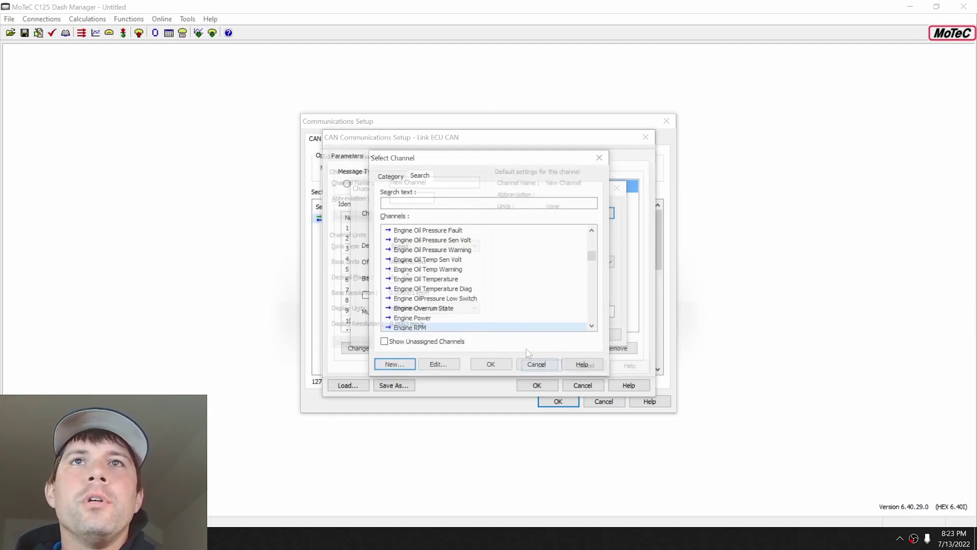
- Assign New Channel in place of Engine RPM and set its output length to 2
click(488, 368)
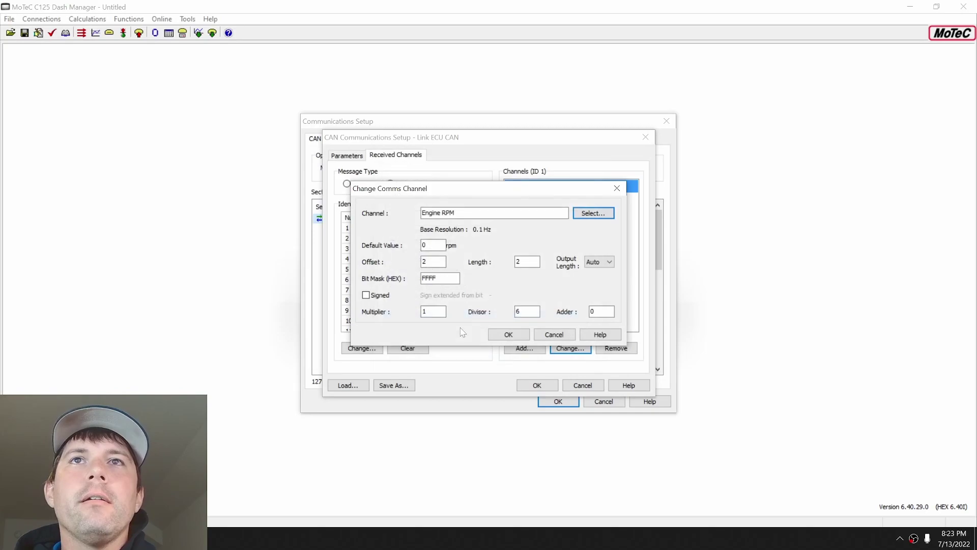
click(527, 262)
key(Tab)
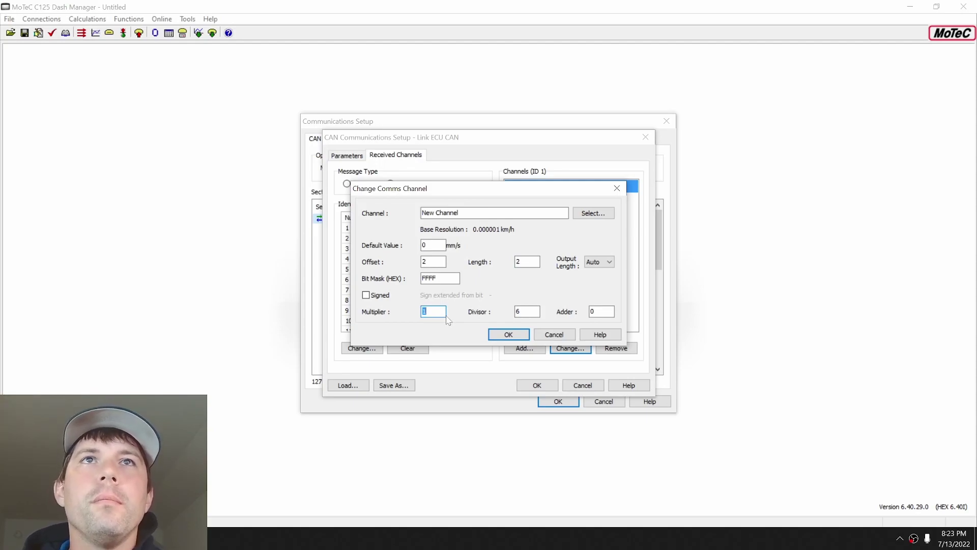
click(599, 262)
click(605, 289)
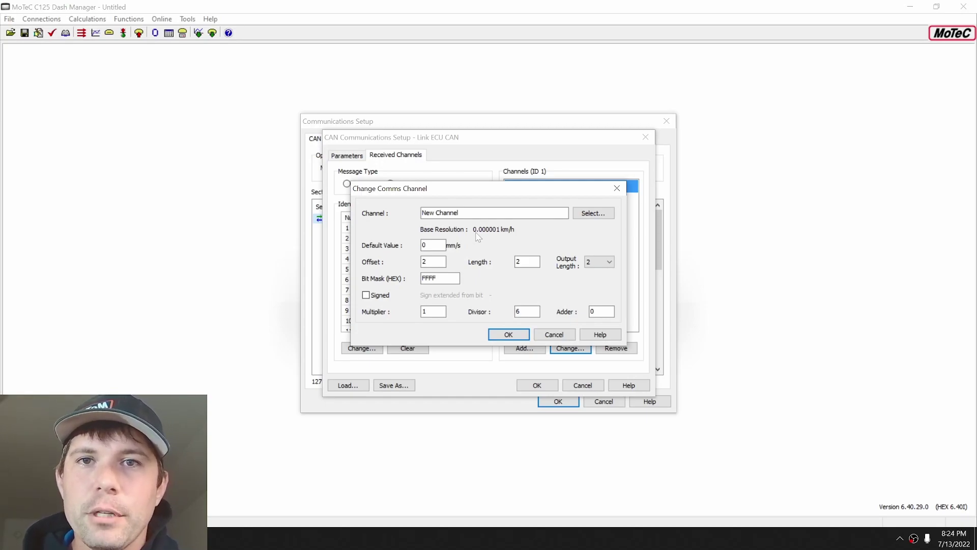
- Give New Channel output length 4, multiplier -32768, divisor 32767 and adder 40000
click(608, 262)
click(600, 288)
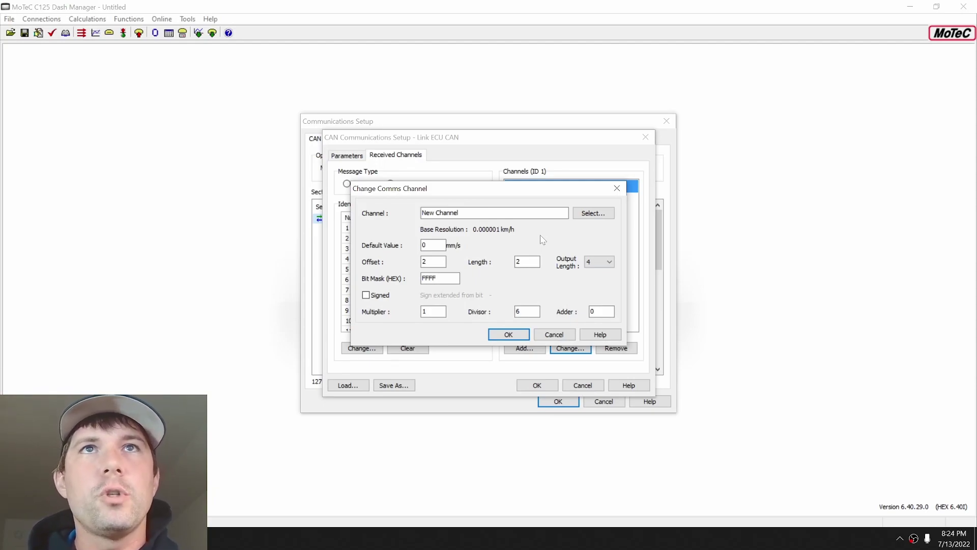
click(425, 311)
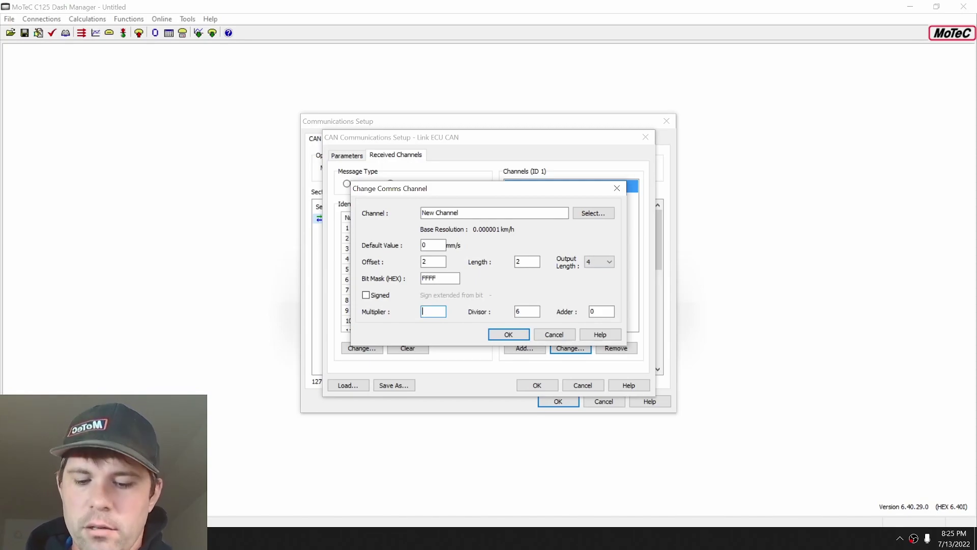
text(32768)
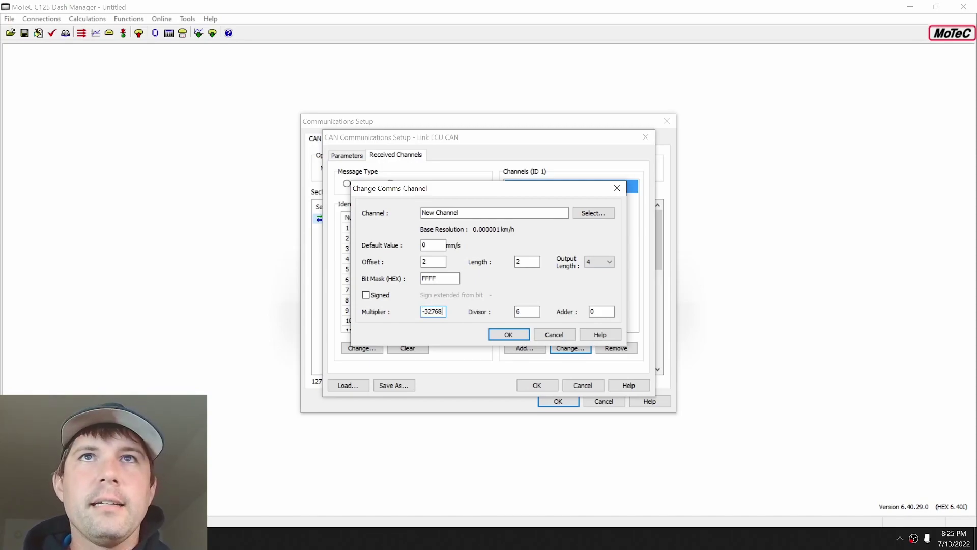
key(Tab)
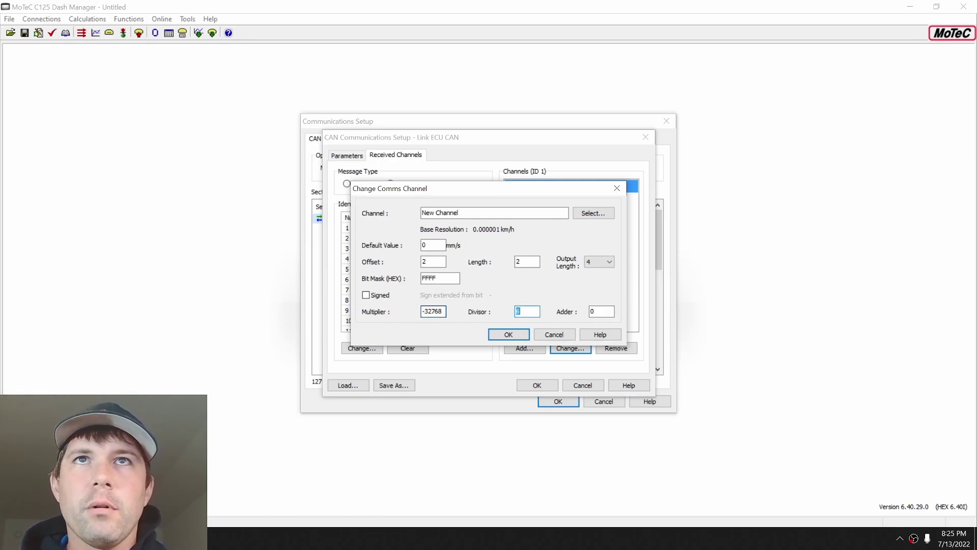
text(32767)
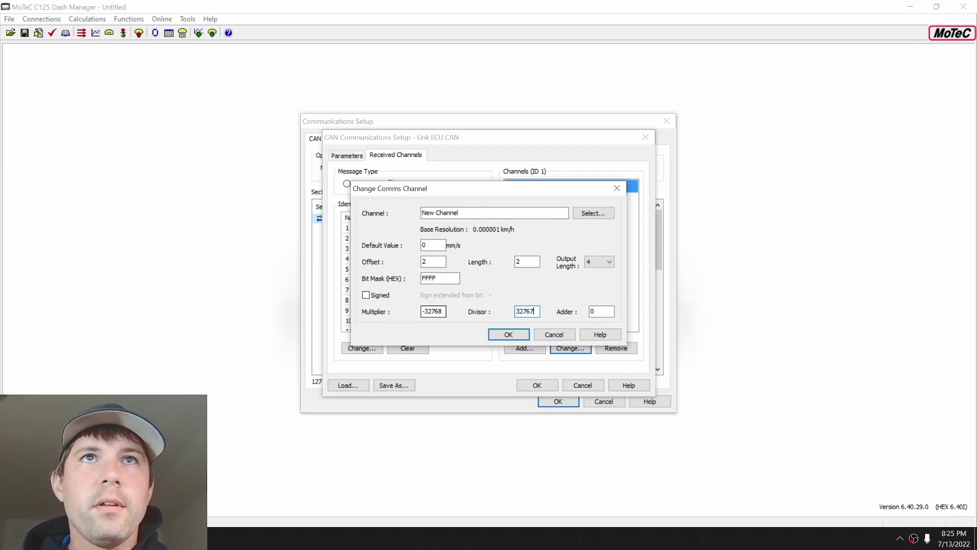
key(Tab)
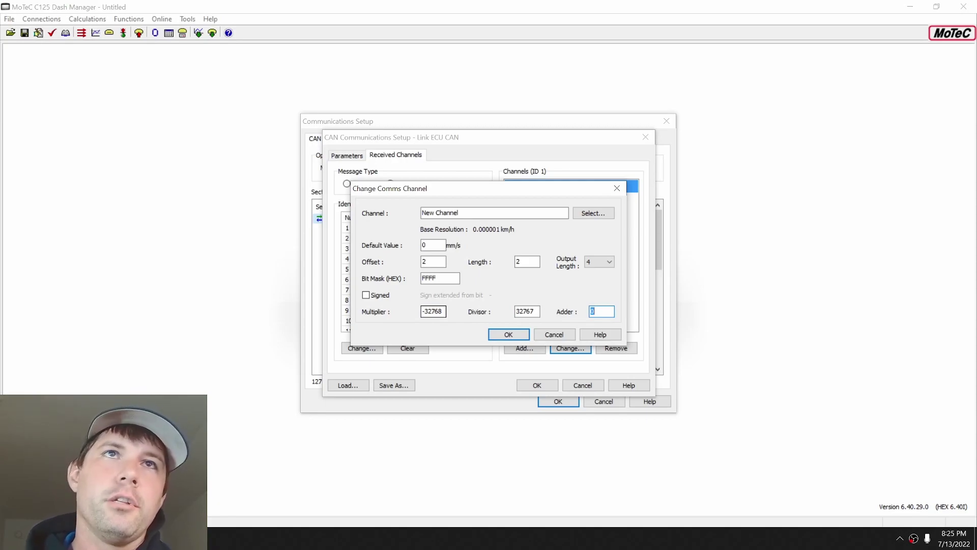
text(4000)
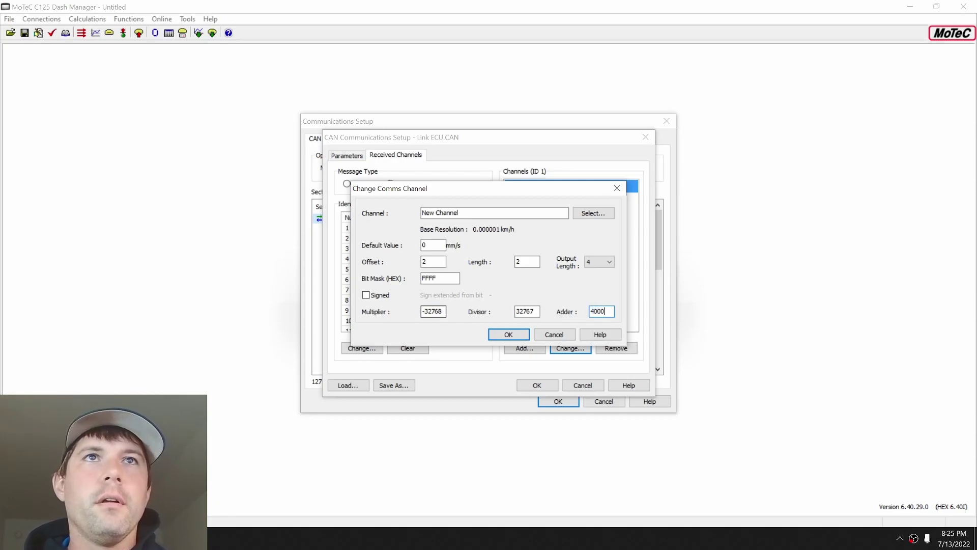
text(0)
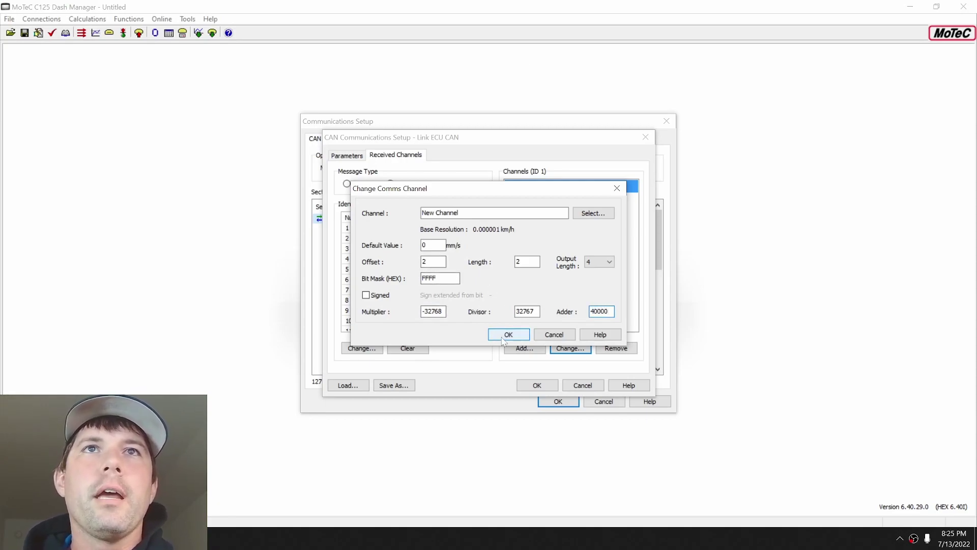
- Try applying the scaling, dismiss the invalid adder warning, and clear the rejected adder
click(501, 334)
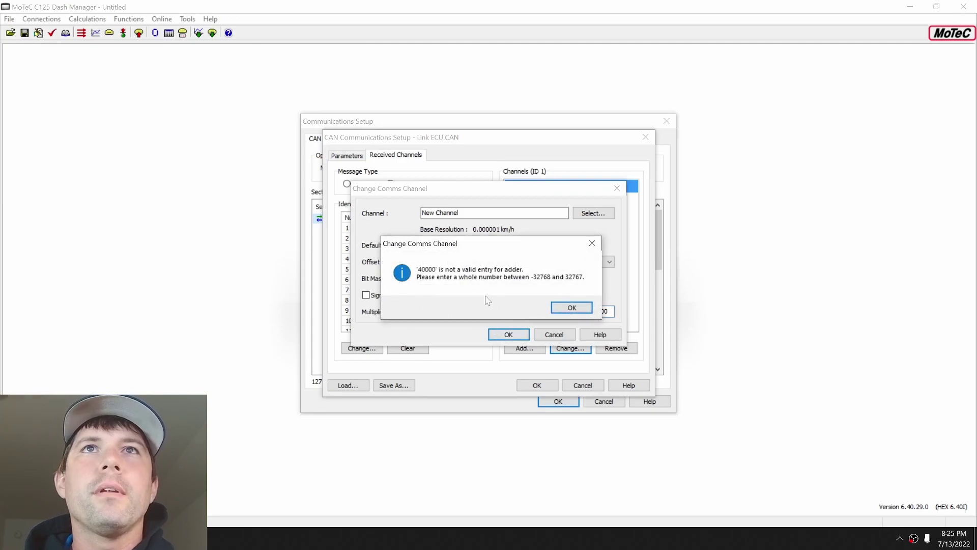
click(566, 309)
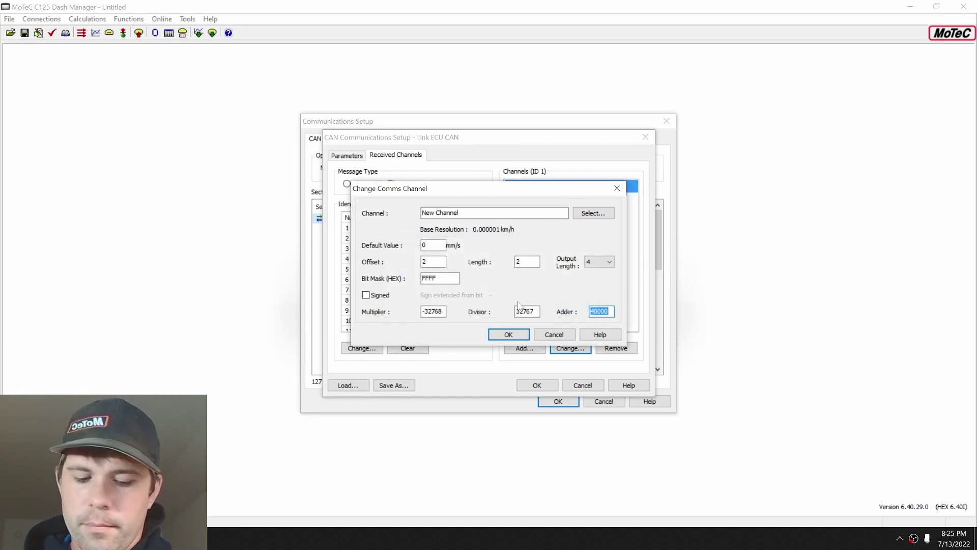
key(BackSpace)
text(1)
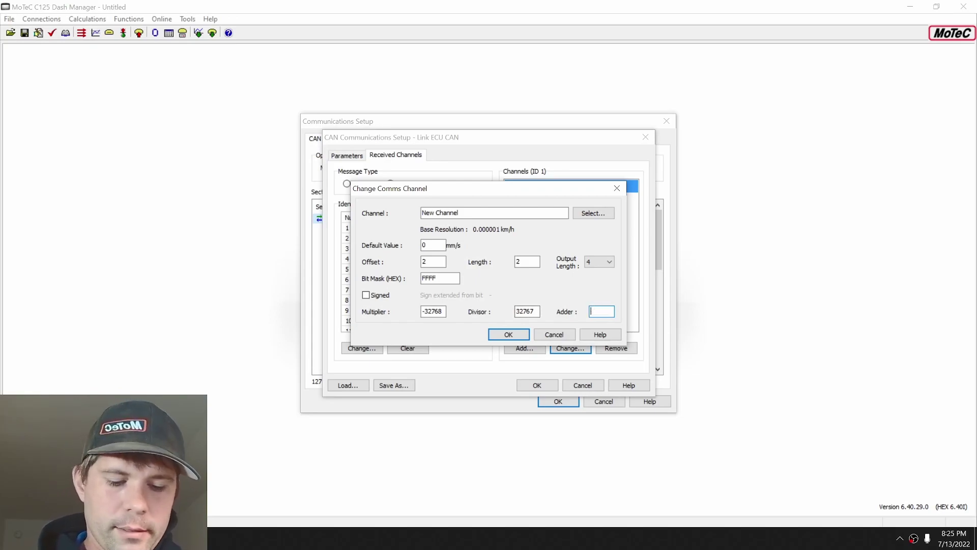
text(-)
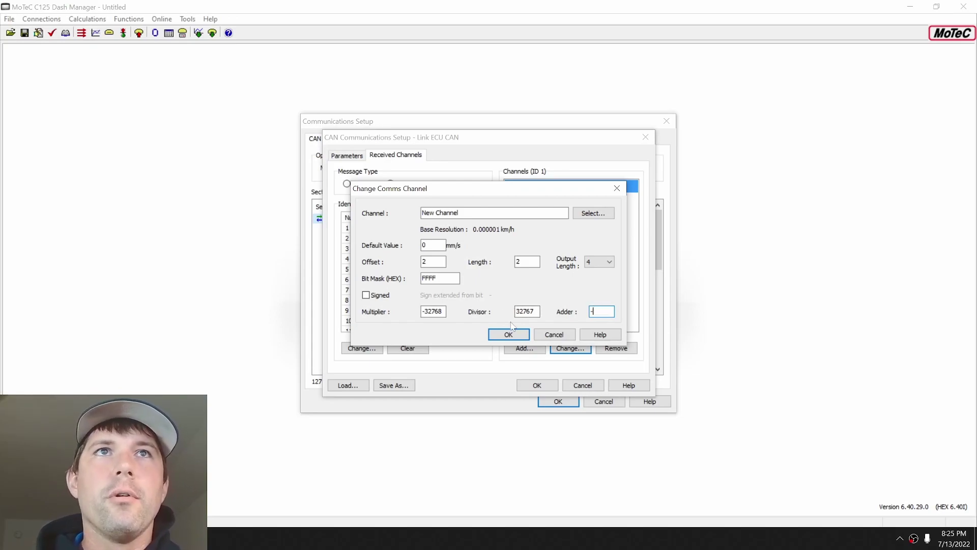
- Discard the New Channel changes and briefly review the Engine RPM channel settings
click(569, 335)
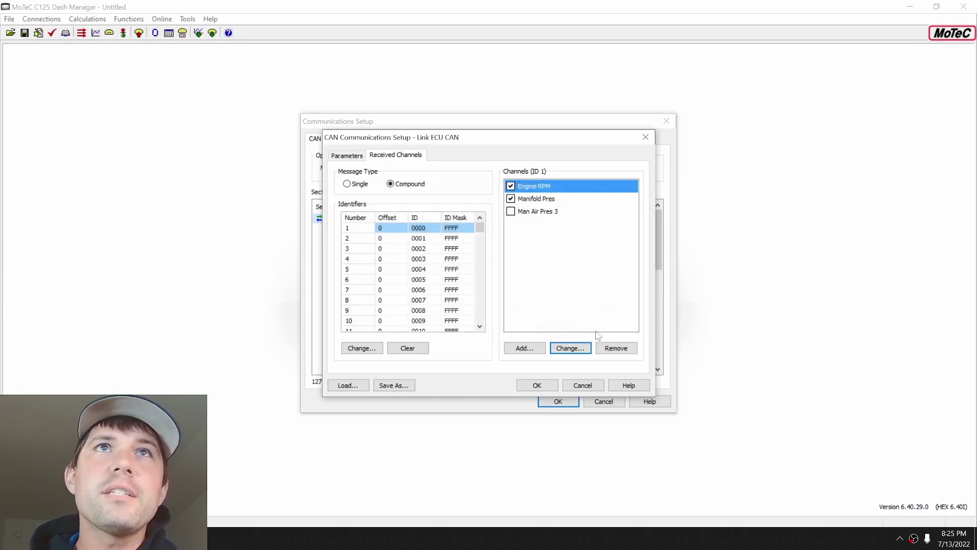
click(565, 351)
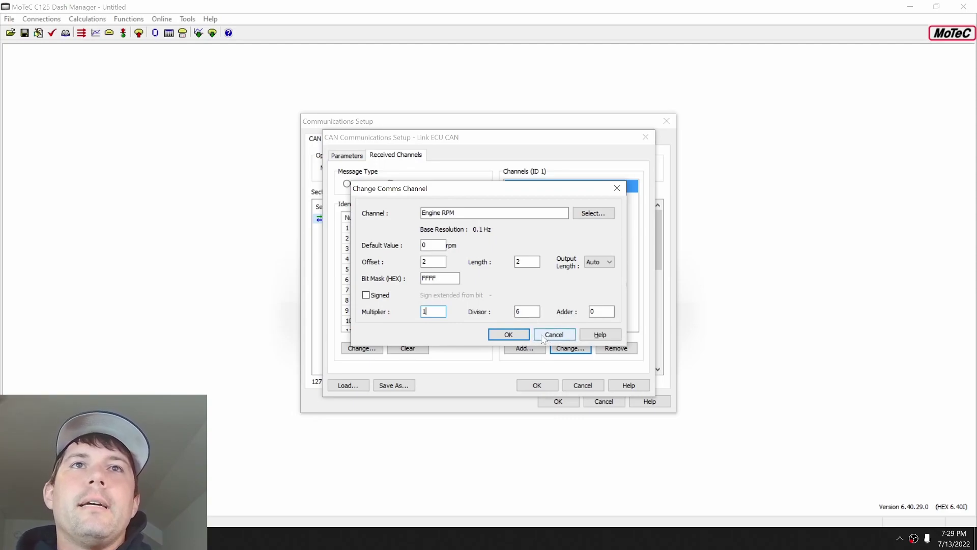
click(527, 336)
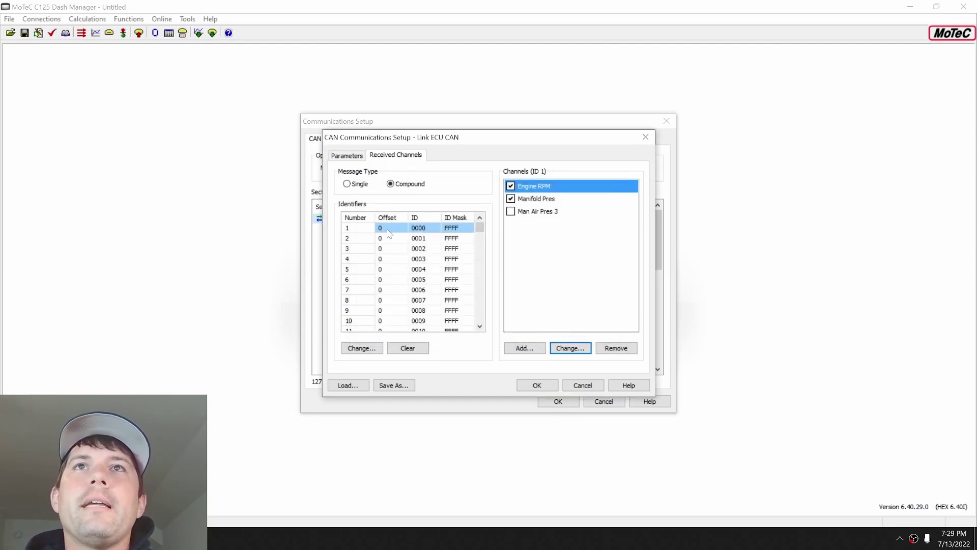
- Inspect identifier 1's offset without saving, then close the Link ECU CAN section settings
double_click(388, 230)
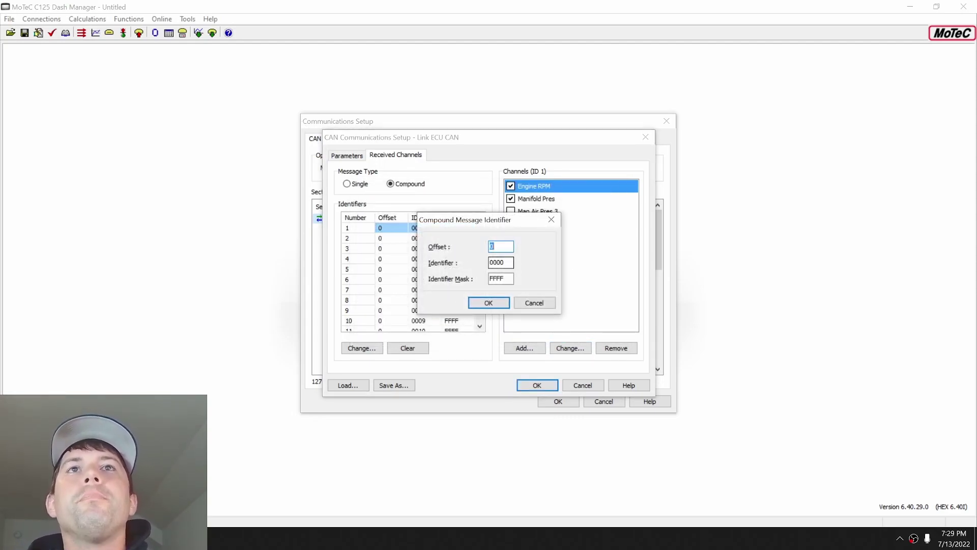
text(0)
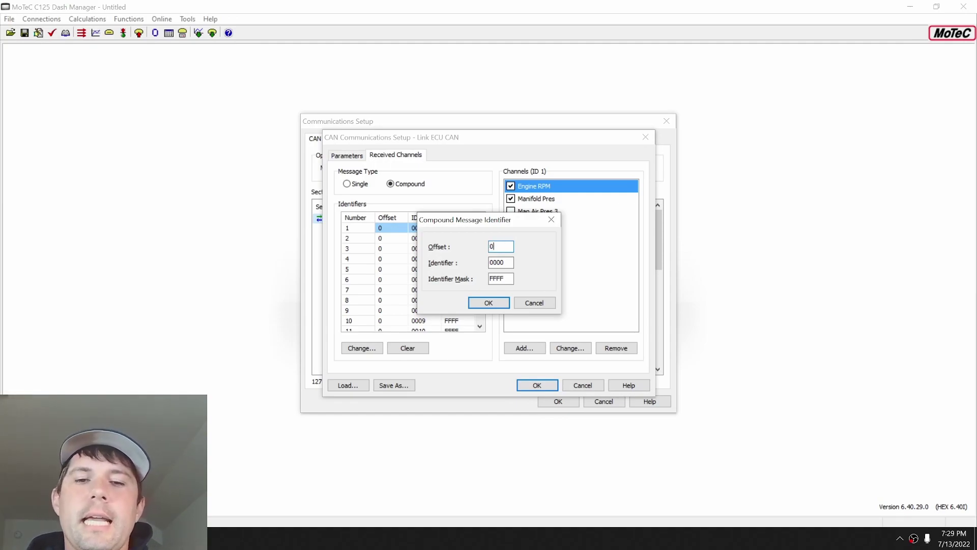
text(8)
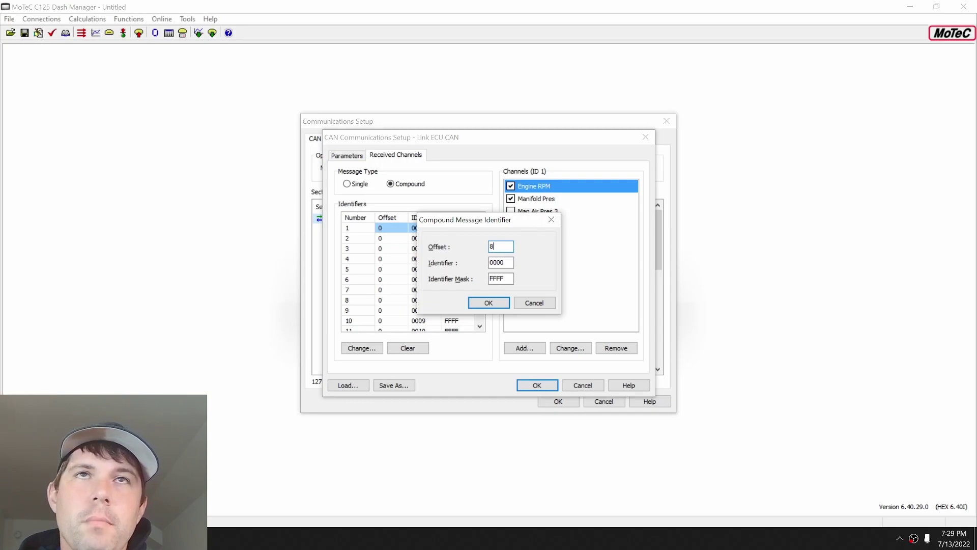
click(535, 304)
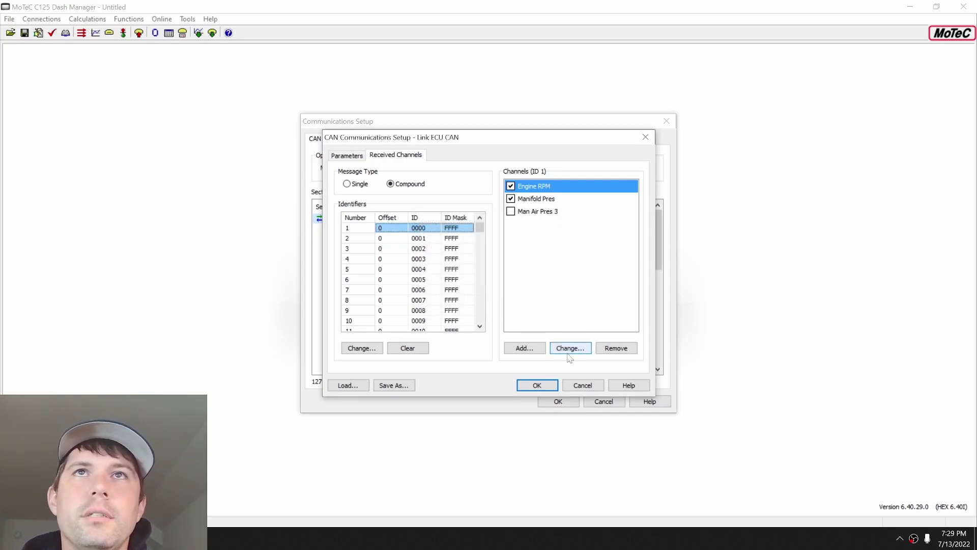
click(585, 386)
- Remove the Link ECU CAN section from CAN 1 and load the M1_General template
click(501, 269)
click(524, 307)
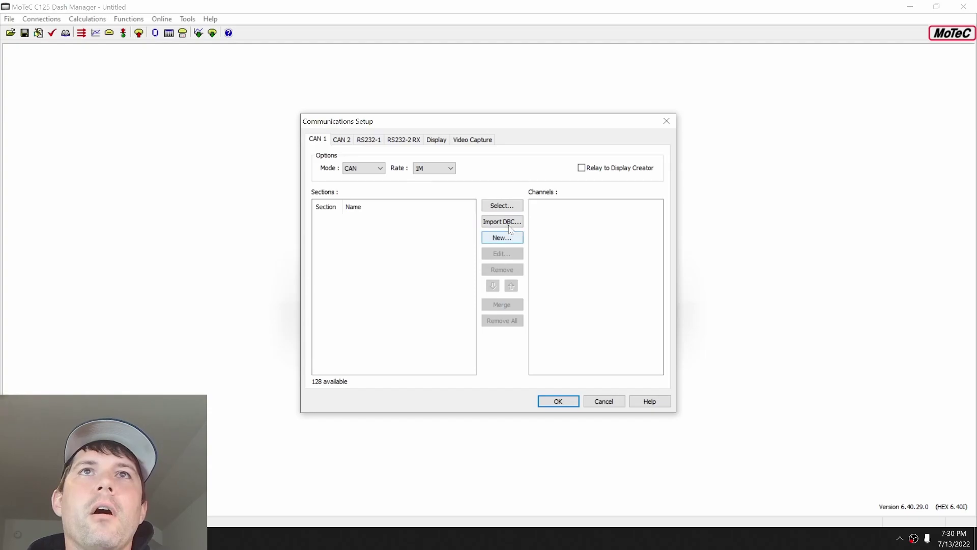
click(502, 205)
scroll(401, 263, up, 6)
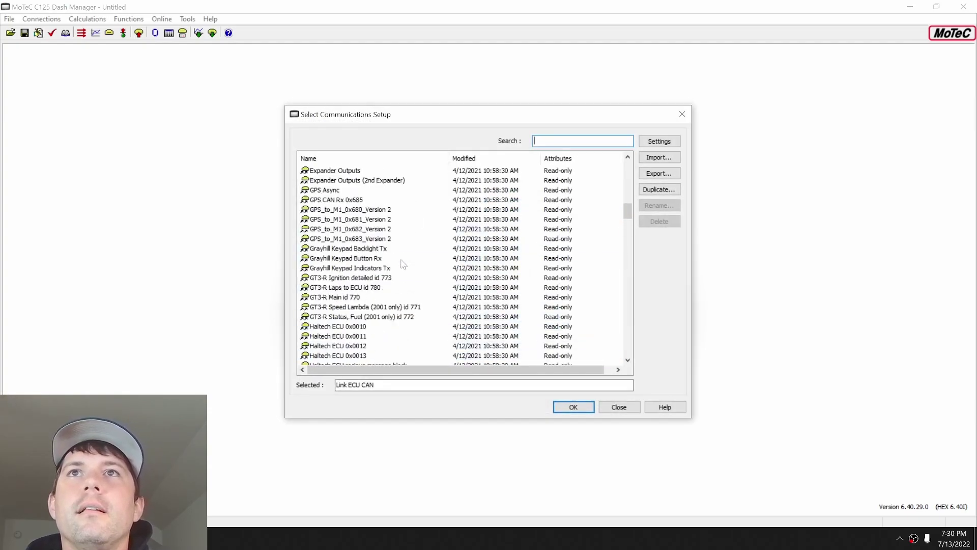
scroll(400, 270, down, 14)
double_click(370, 298)
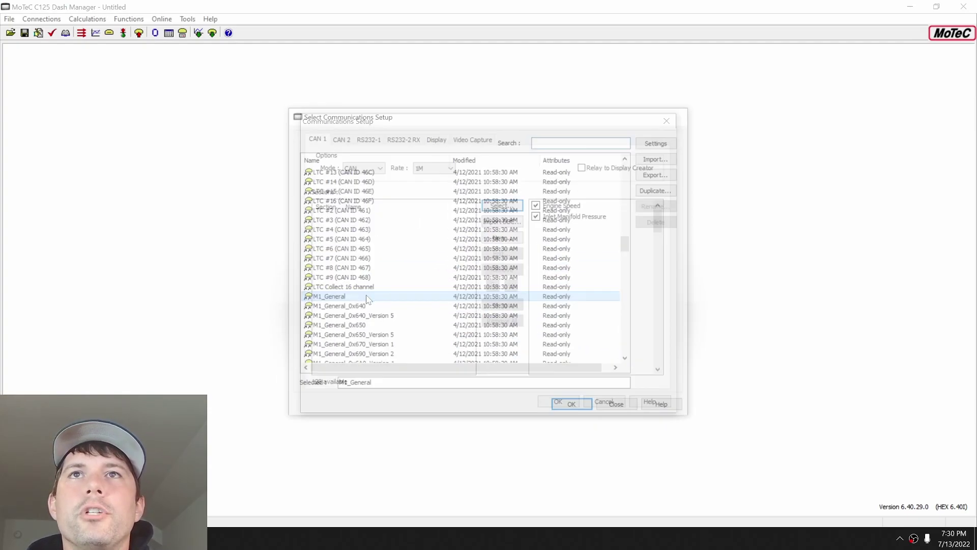
- Review M1_General's received channels, identifier 1 details, and base address 640 parameter
click(502, 254)
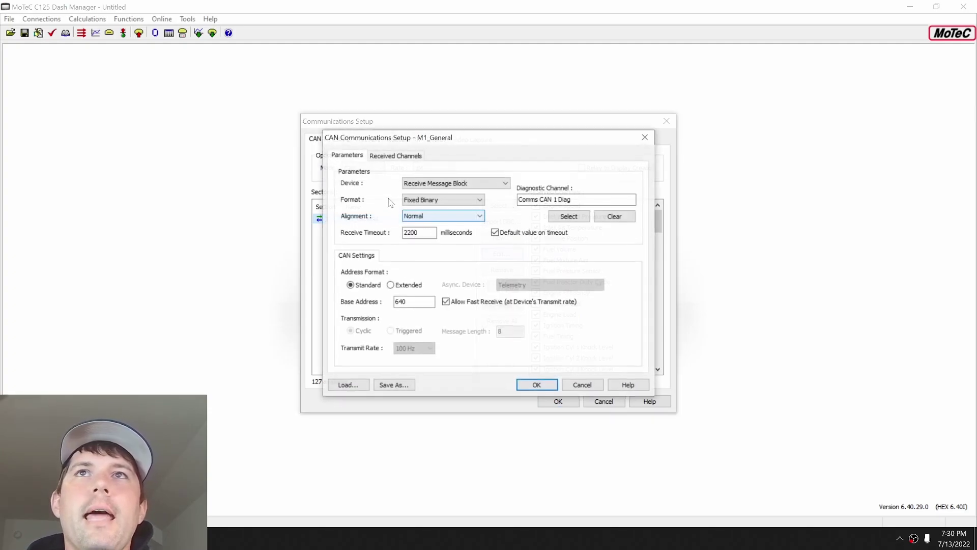
click(386, 157)
double_click(386, 228)
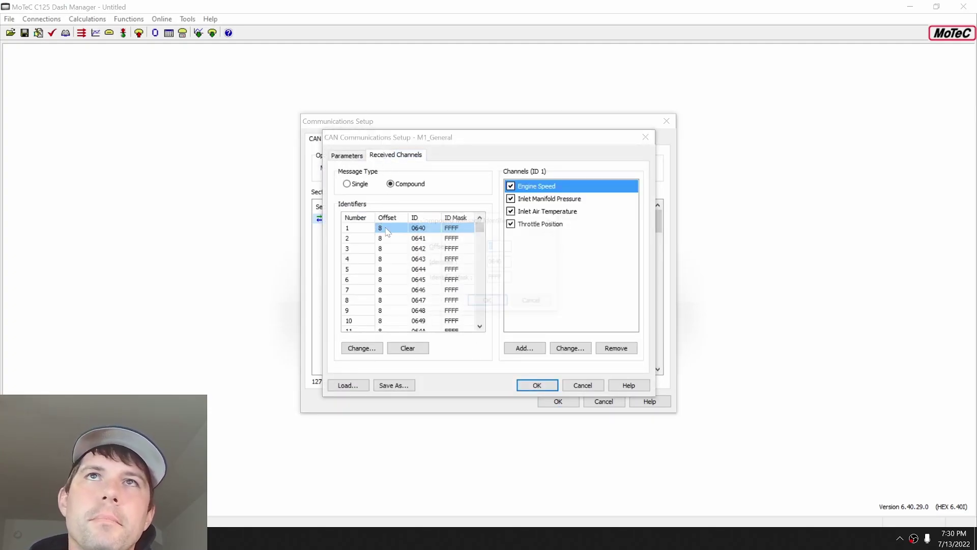
click(524, 304)
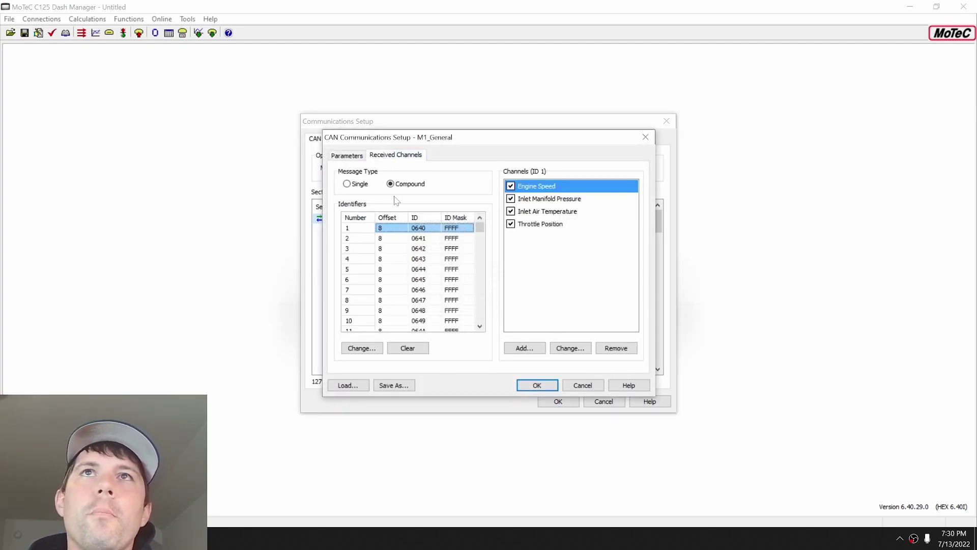
click(346, 155)
click(424, 302)
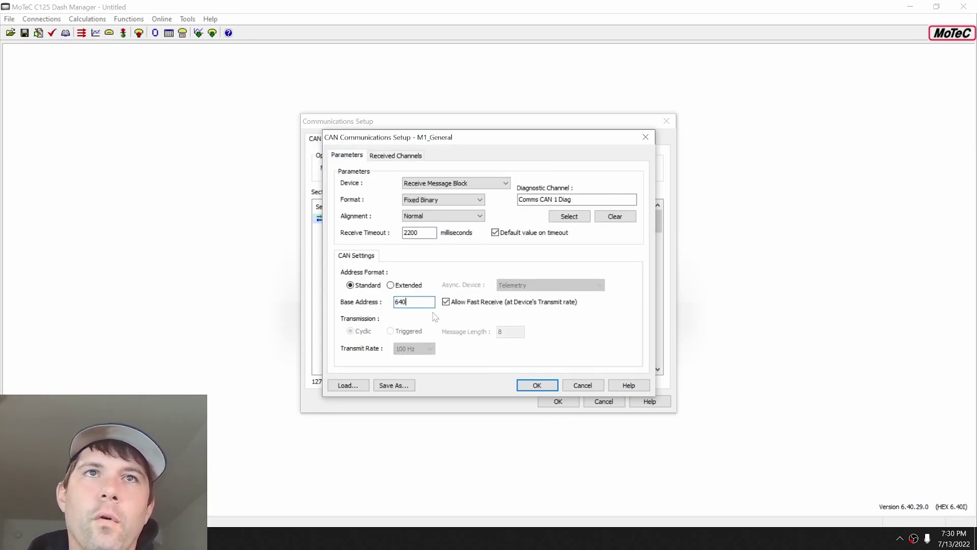
click(386, 155)
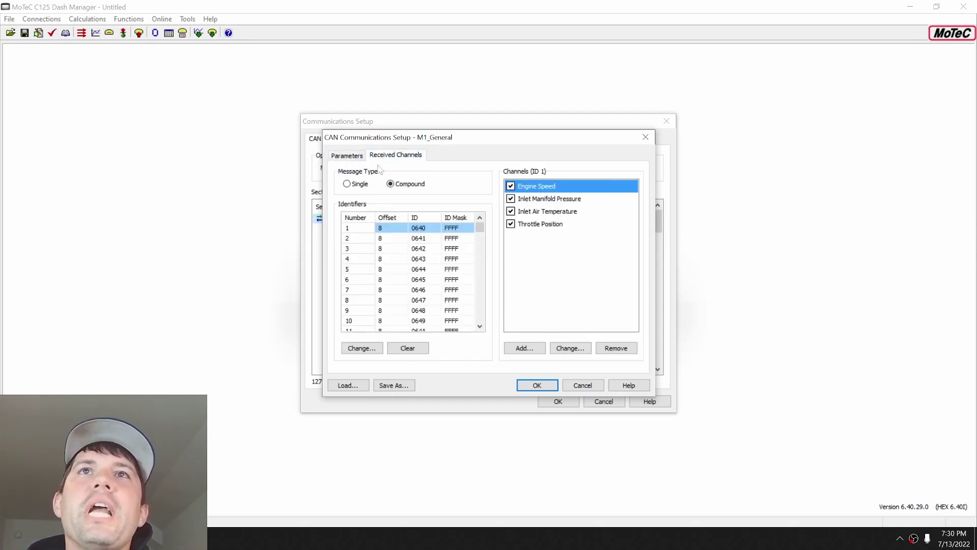
click(390, 230)
double_click(389, 230)
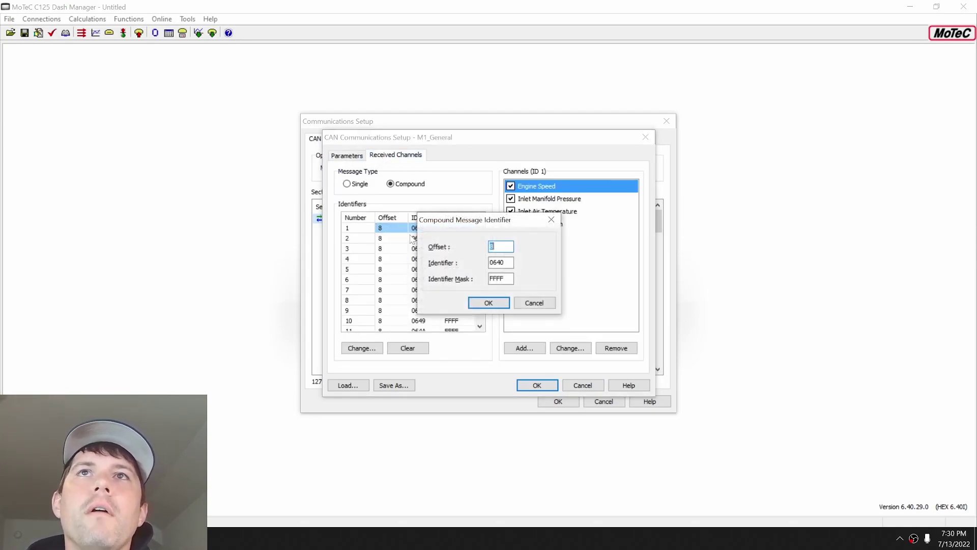
click(534, 302)
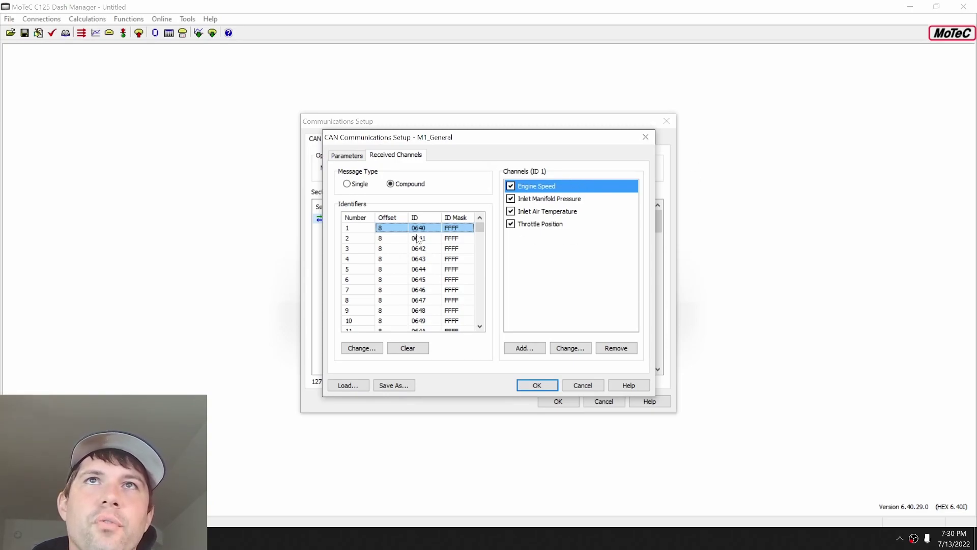
click(434, 239)
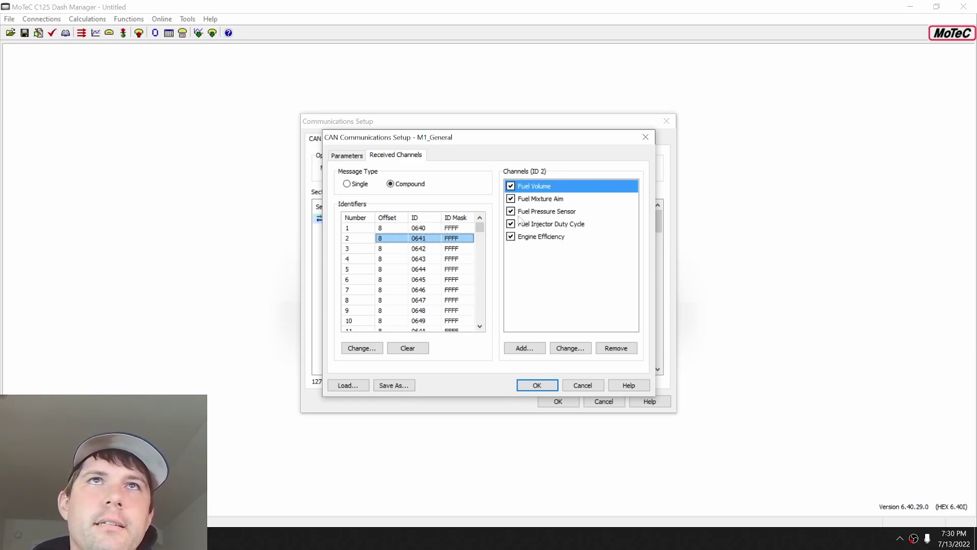
click(438, 249)
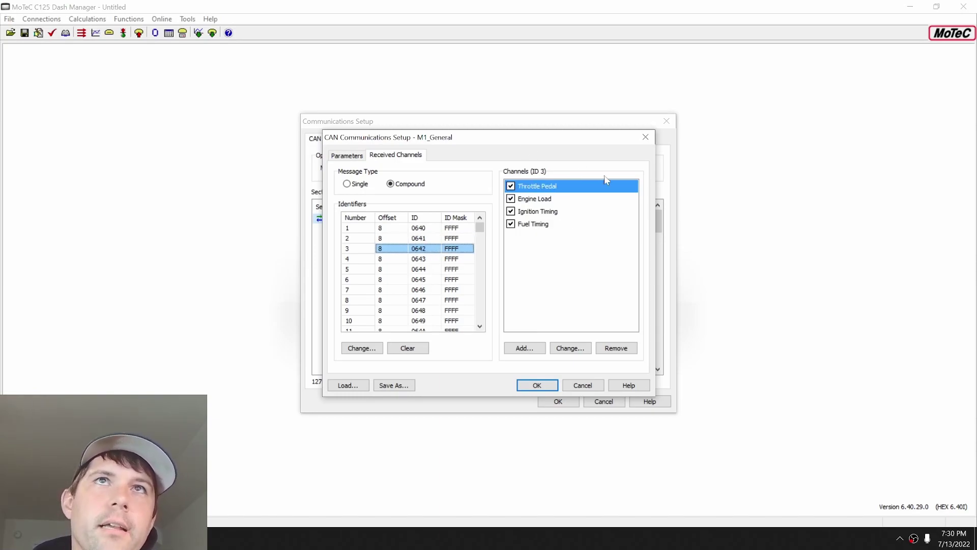
scroll(438, 257, down, 5)
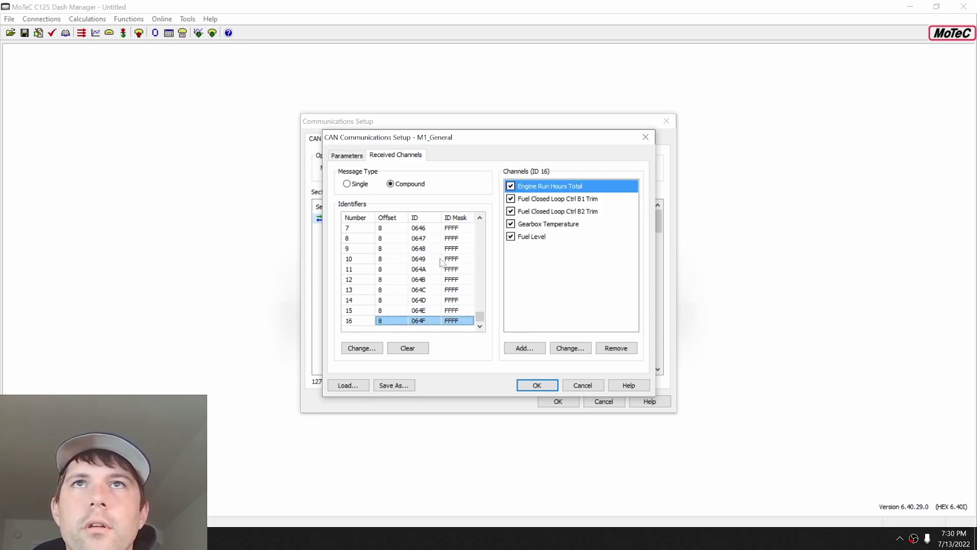
scroll(431, 253, up, 1)
scroll(404, 286, down, 9)
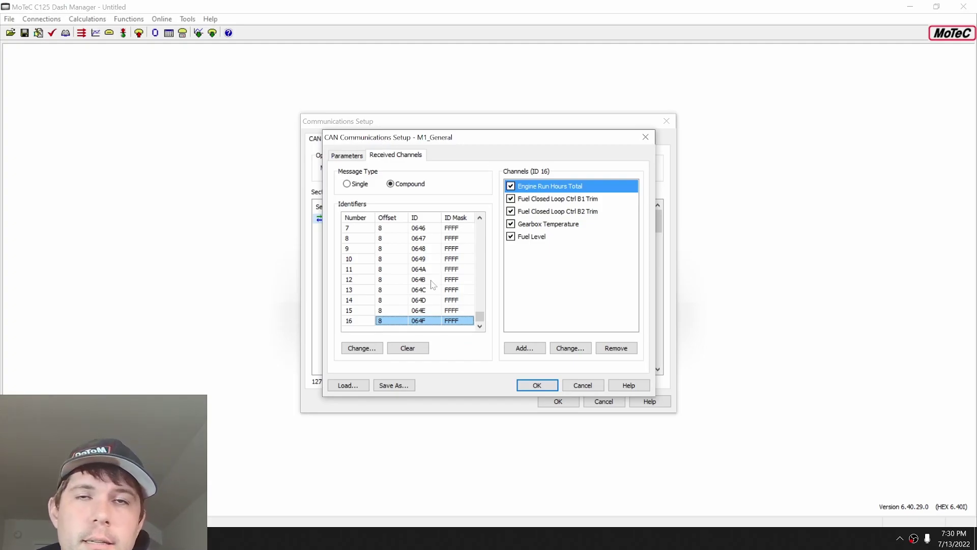
key(ctrl+Tab)
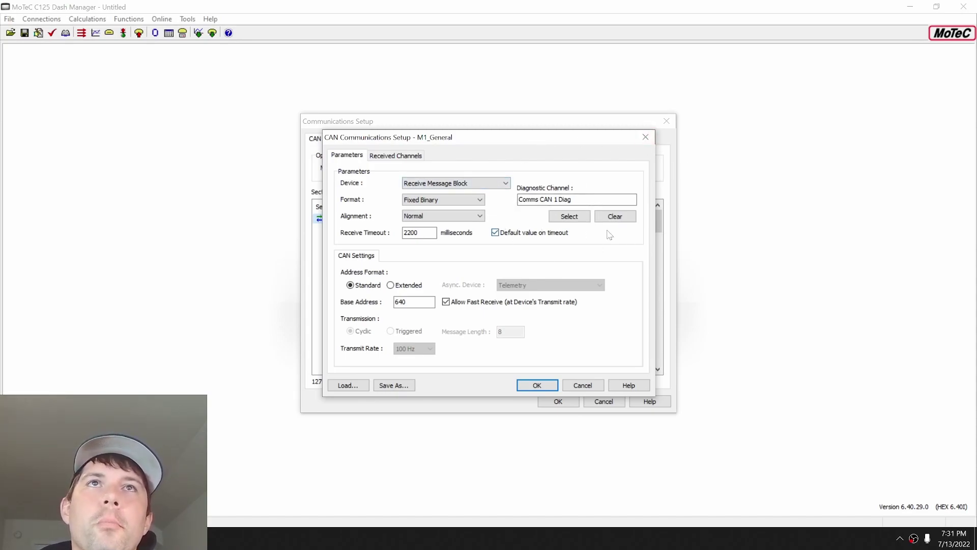
- Accept the M1_General CAN settings and cancel out of Communications Setup
click(593, 386)
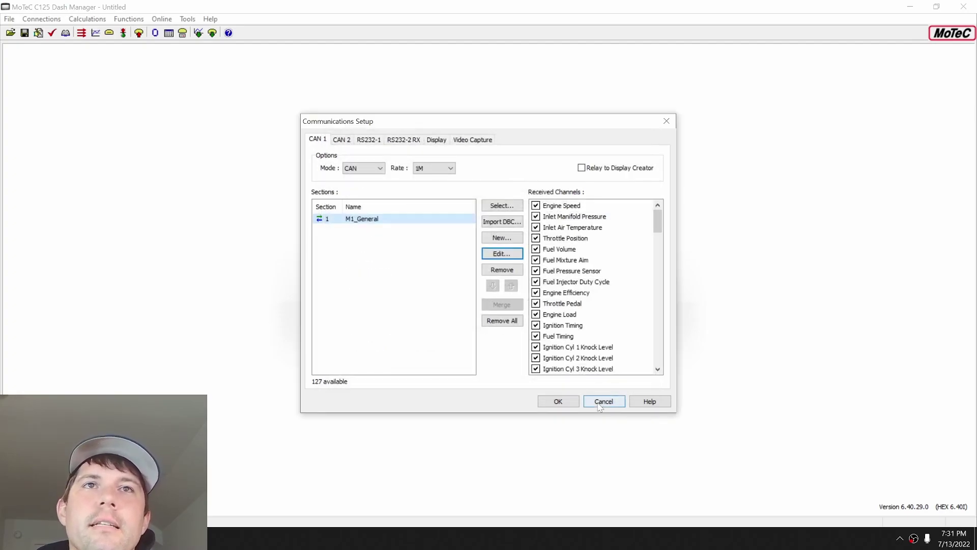
click(594, 401)
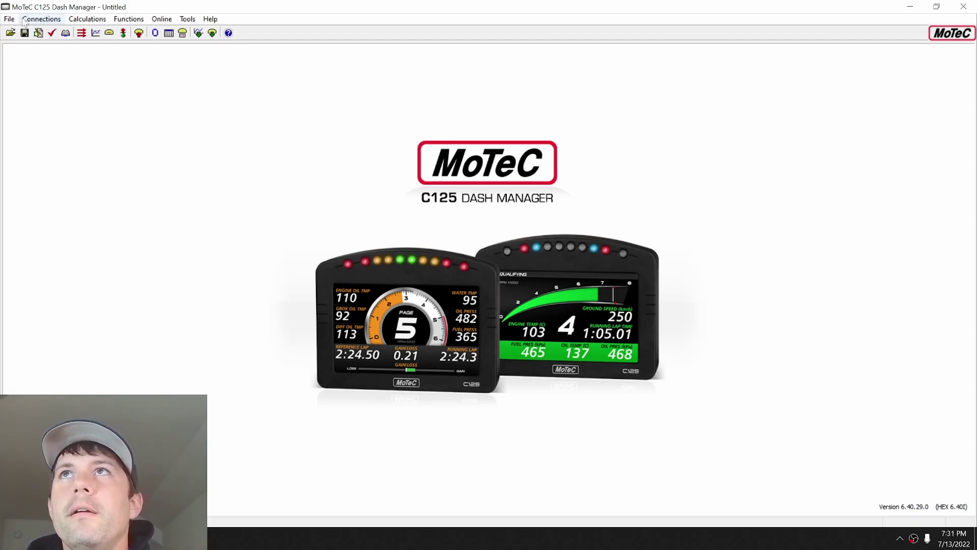
click(41, 19)
click(74, 58)
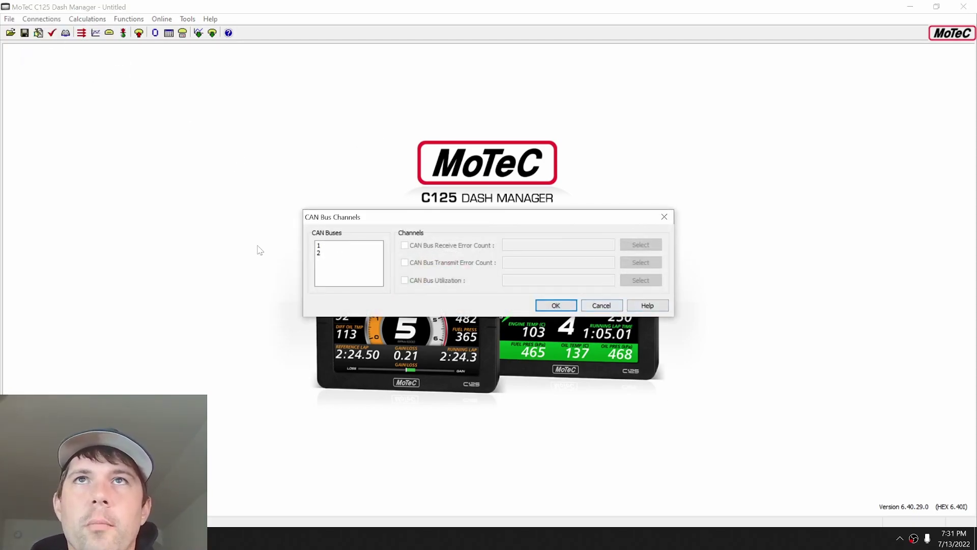
click(599, 305)
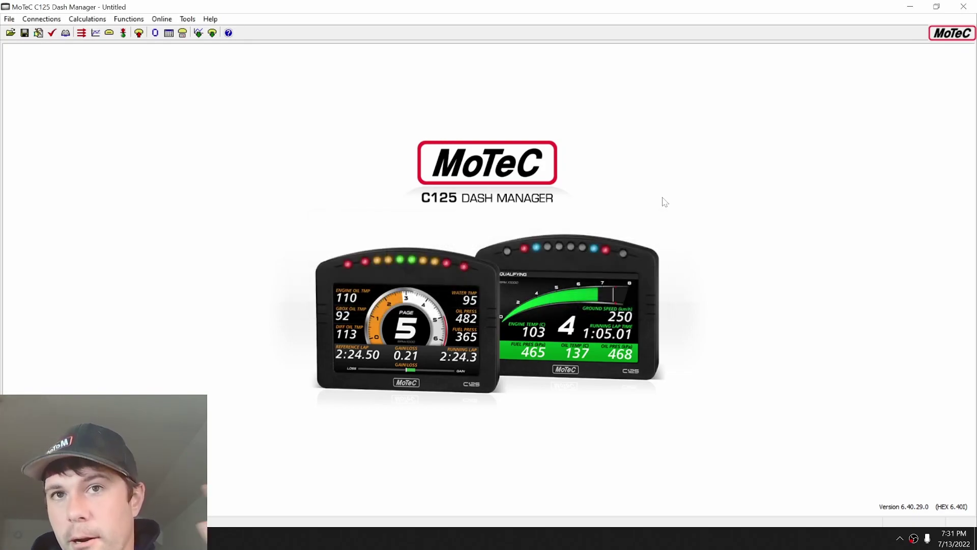